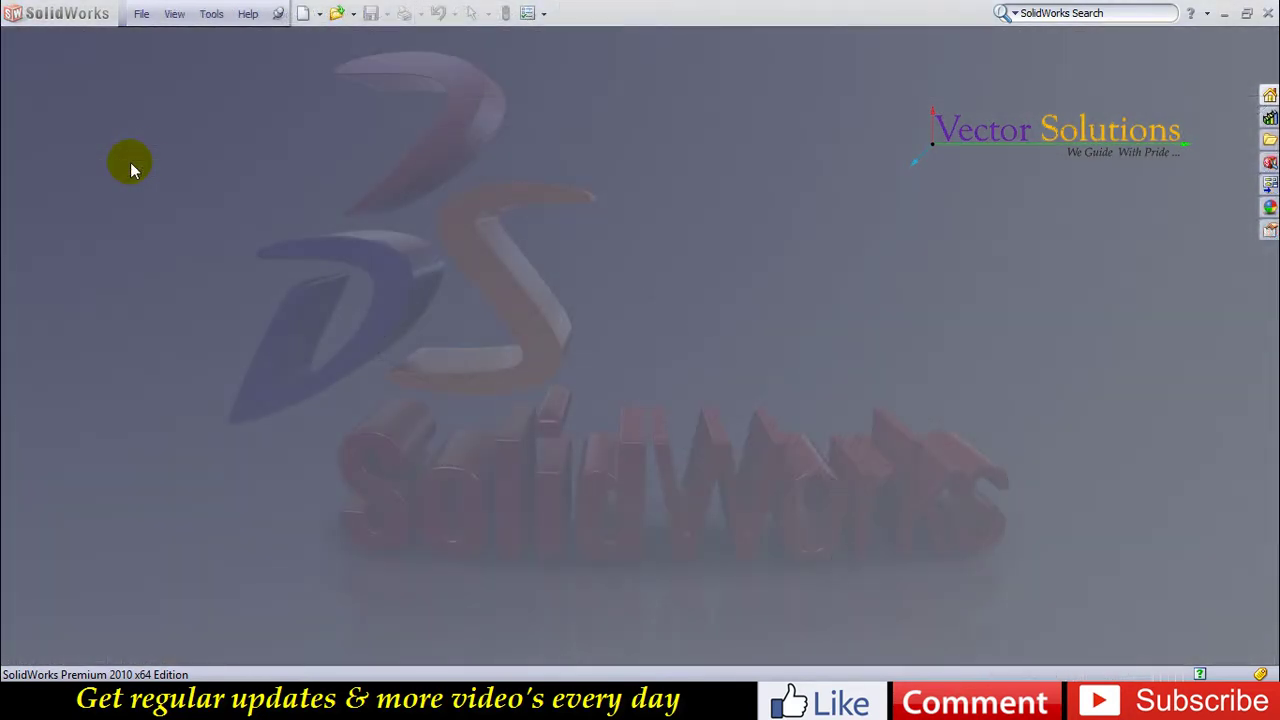
# Start a new assembly, Assem10, and place the bolt part as its first component, bolt<1>.
pyautogui.click(302, 14)
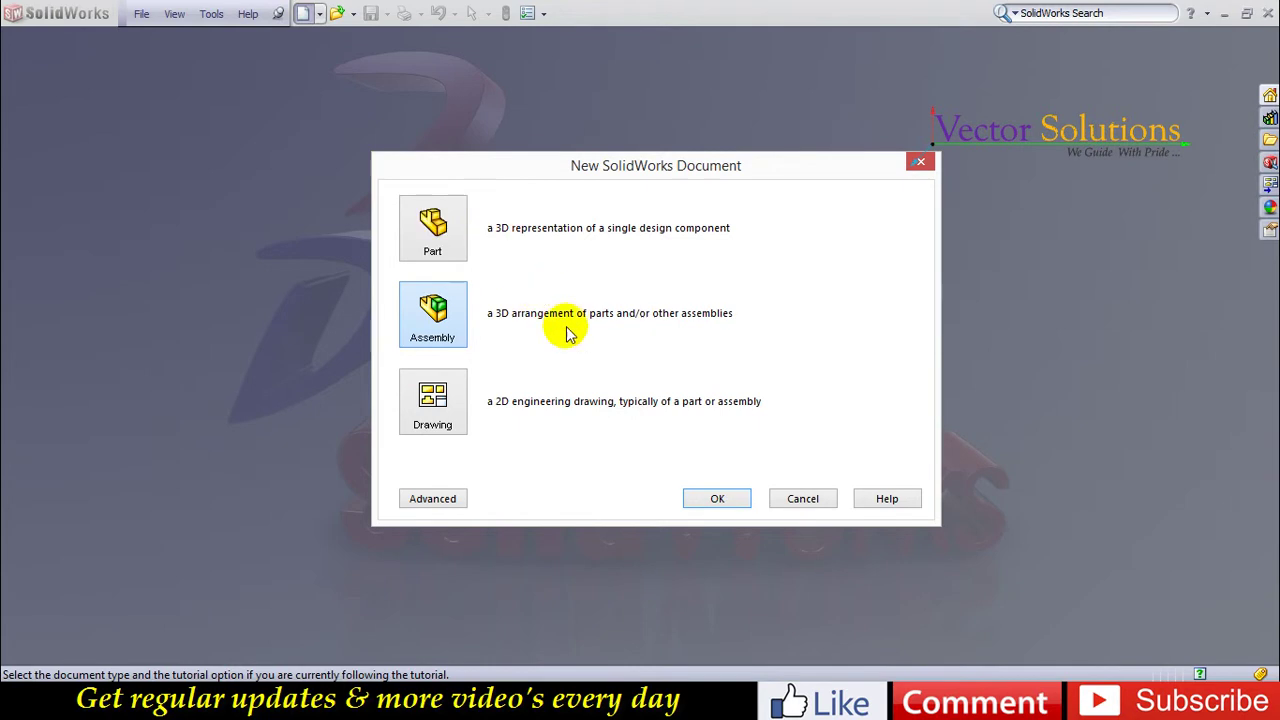
pyautogui.click(718, 499)
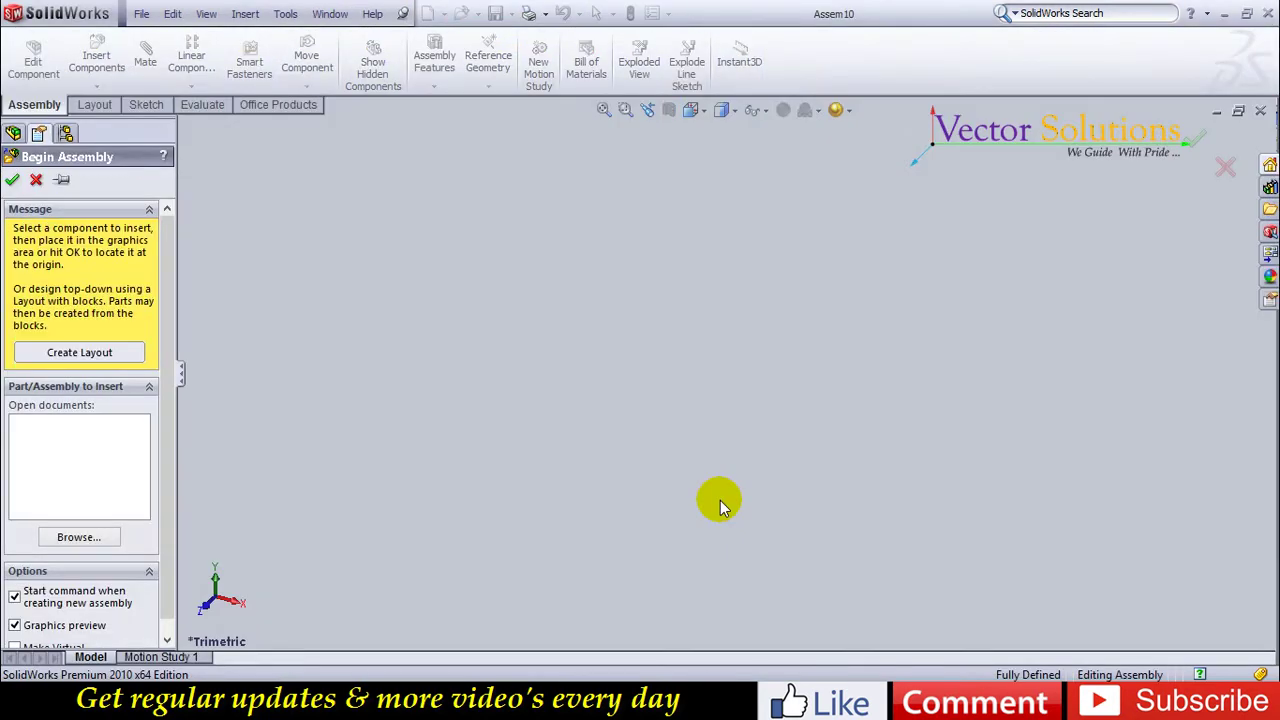
pyautogui.click(100, 537)
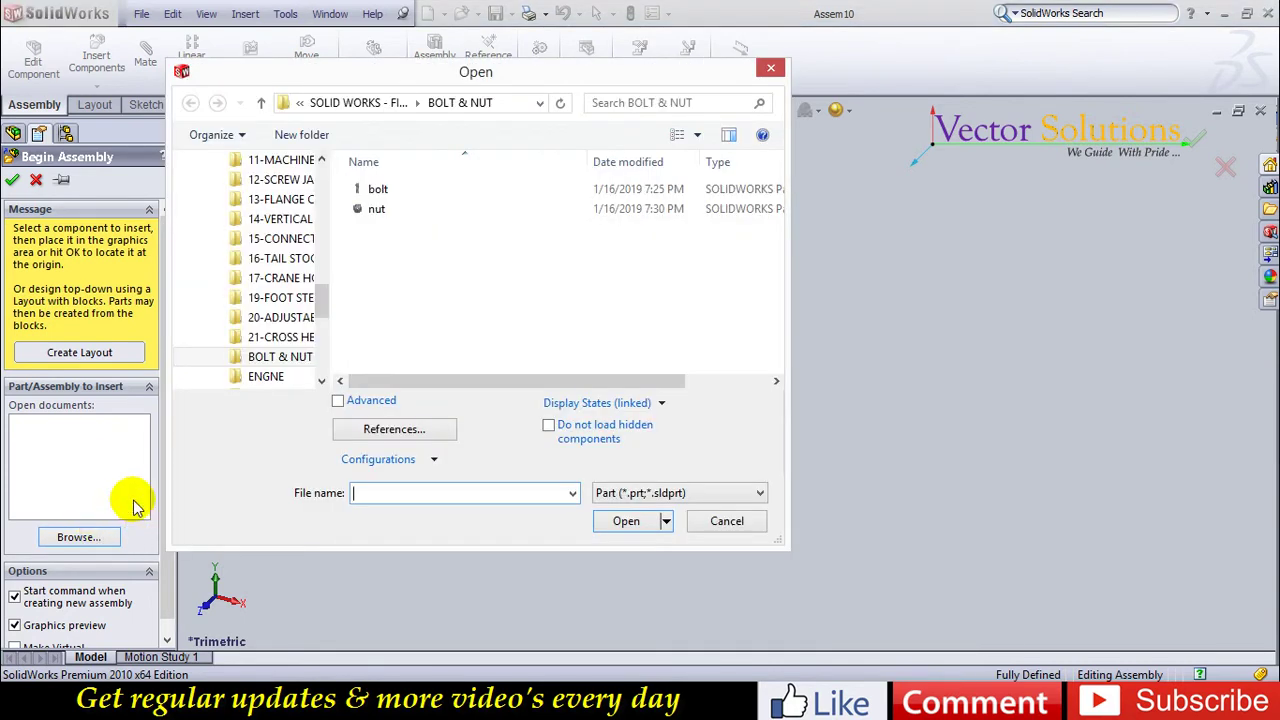
pyautogui.click(364, 197)
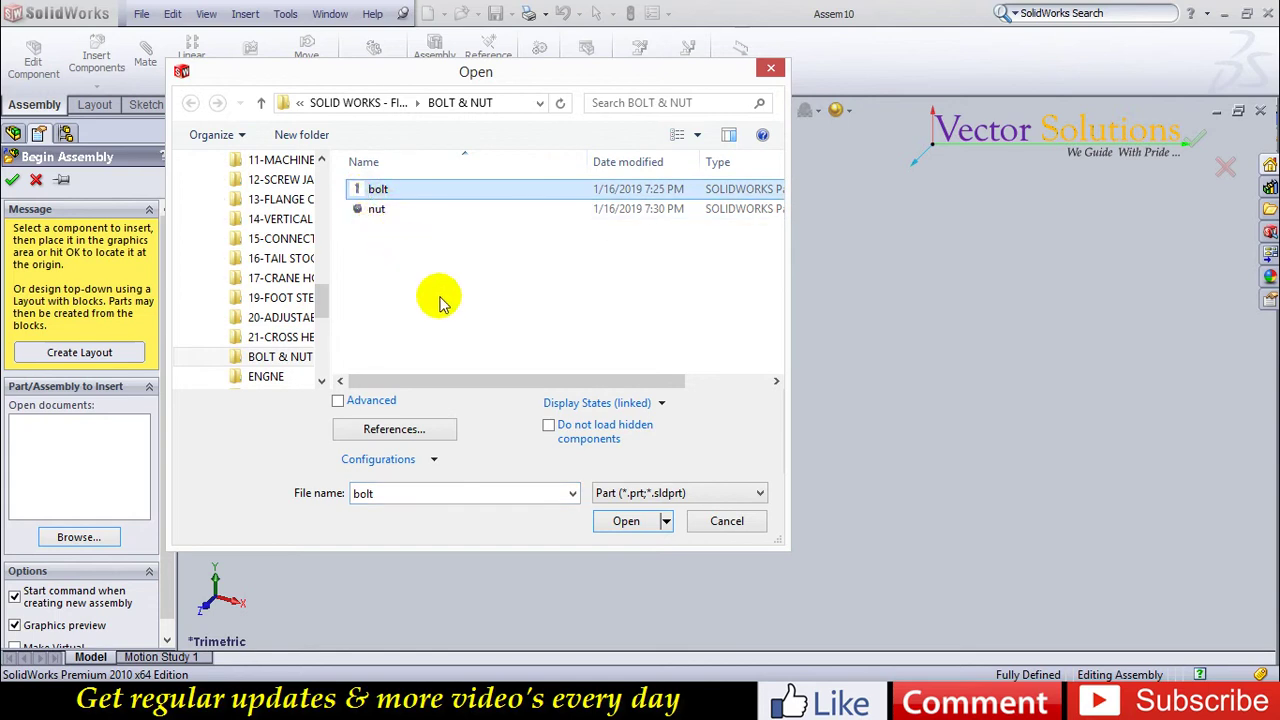
pyautogui.click(630, 524)
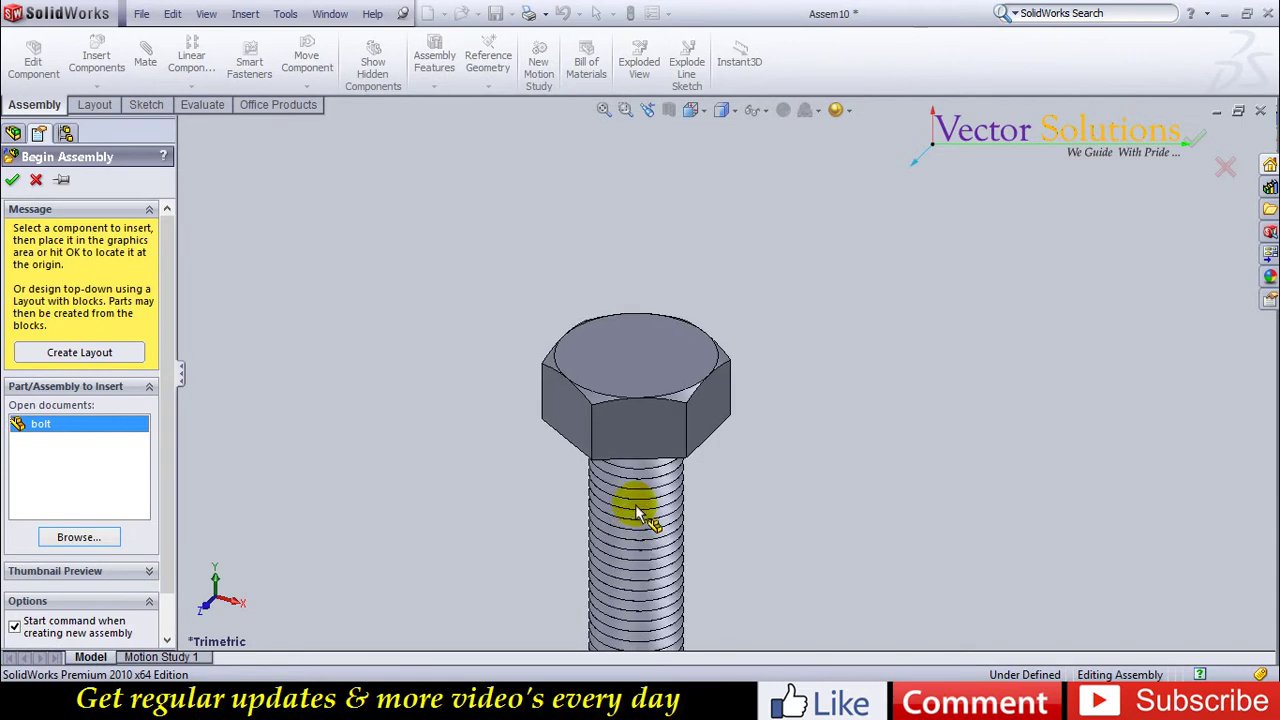
pyautogui.click(623, 404)
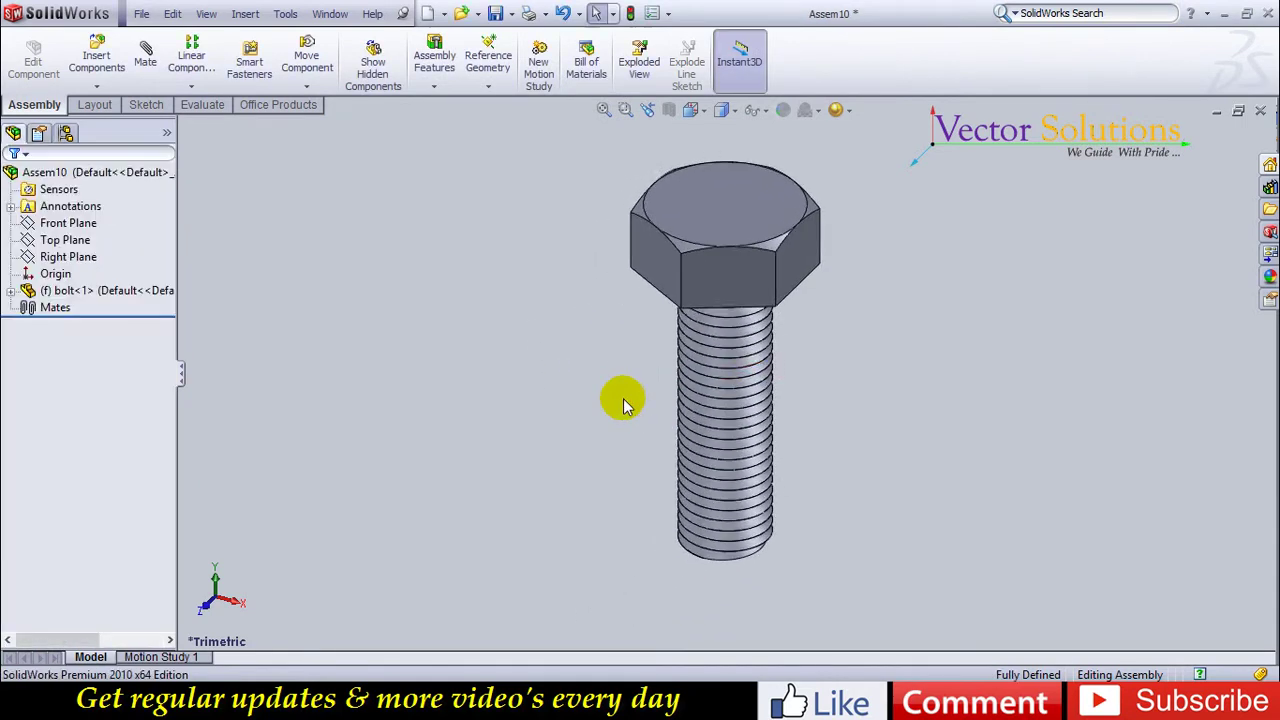
pyautogui.moveTo(866, 217); pyautogui.dragTo(741, 221, button='middle')
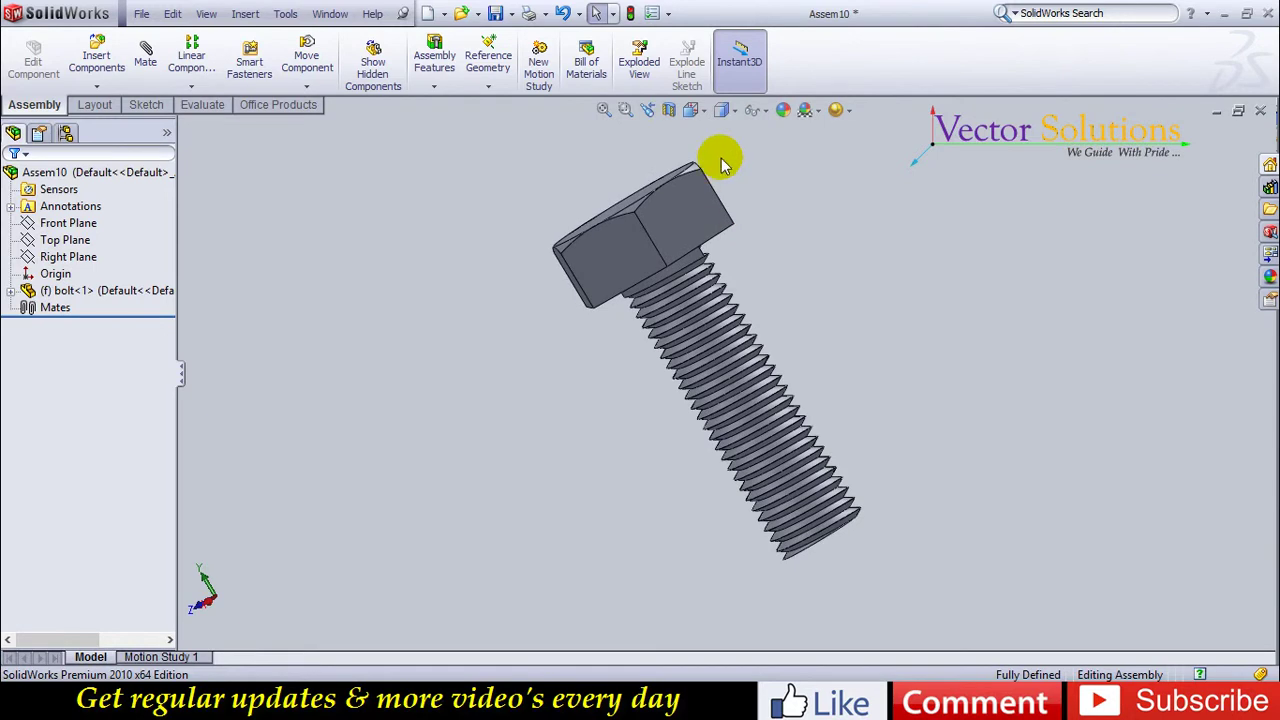
# Insert the nut part as nut<1>, placed unmated beside the bolt.
pyautogui.click(92, 68)
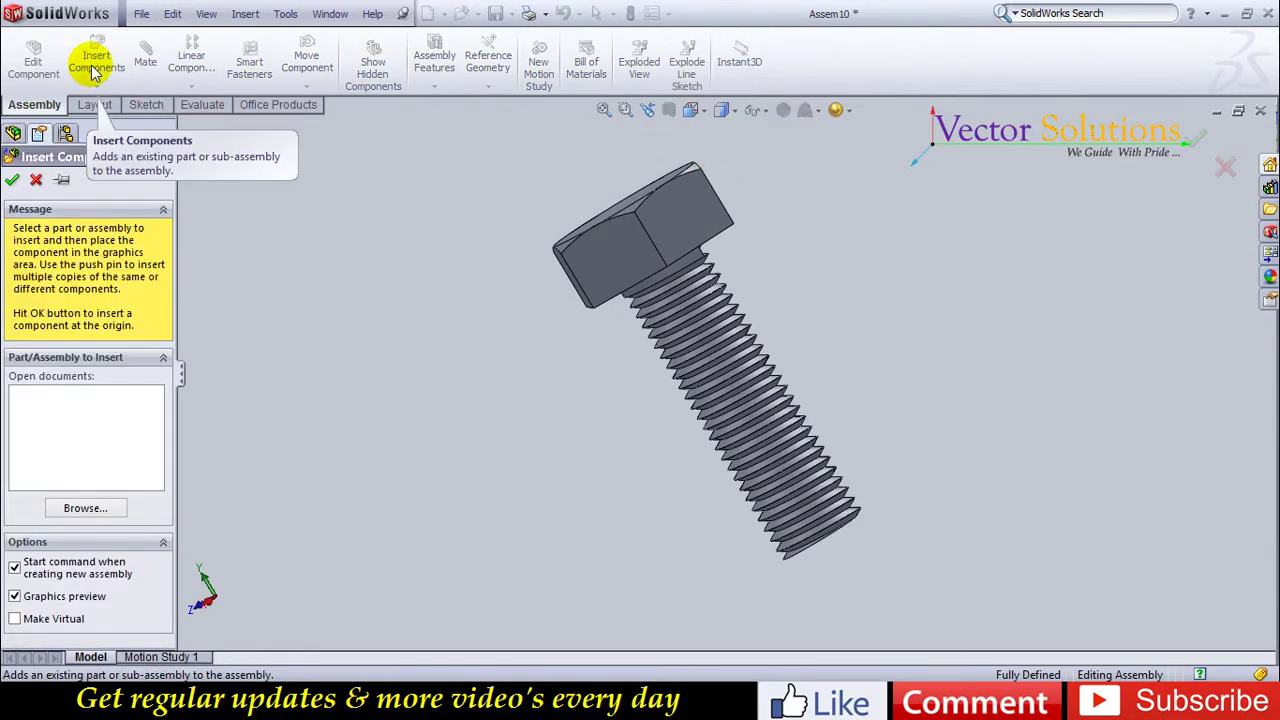
pyautogui.click(117, 512)
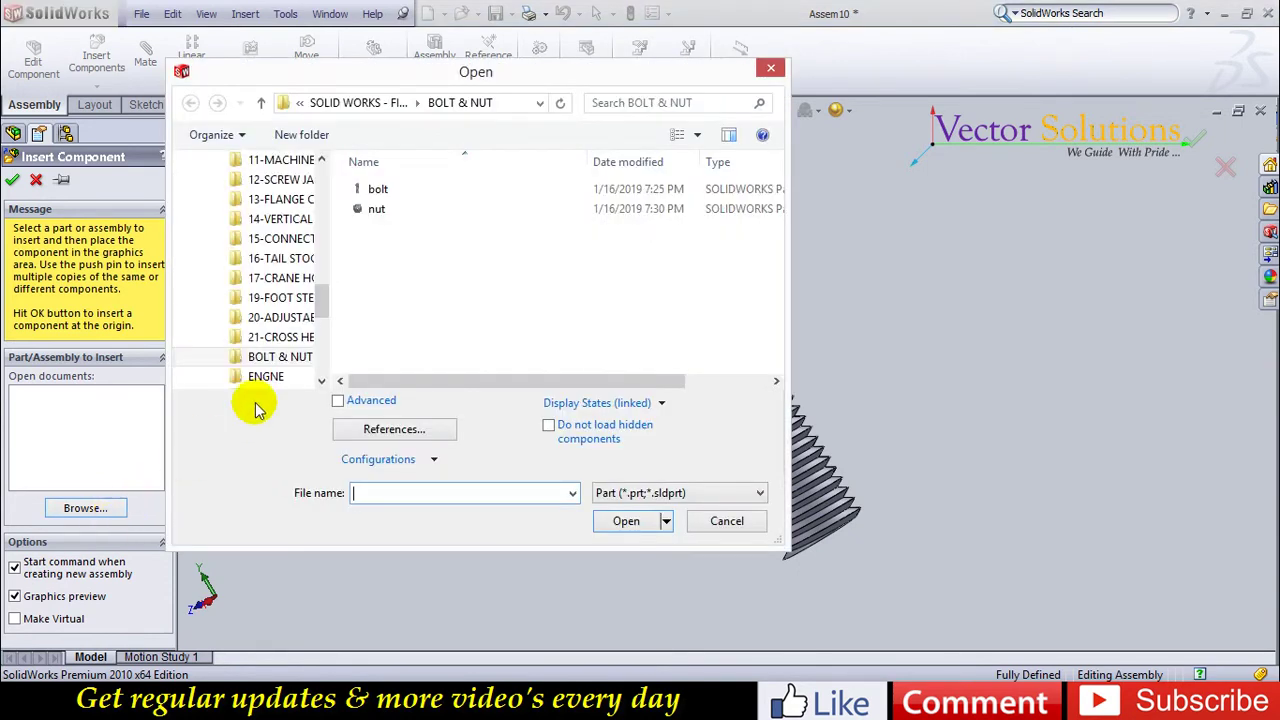
pyautogui.click(428, 212)
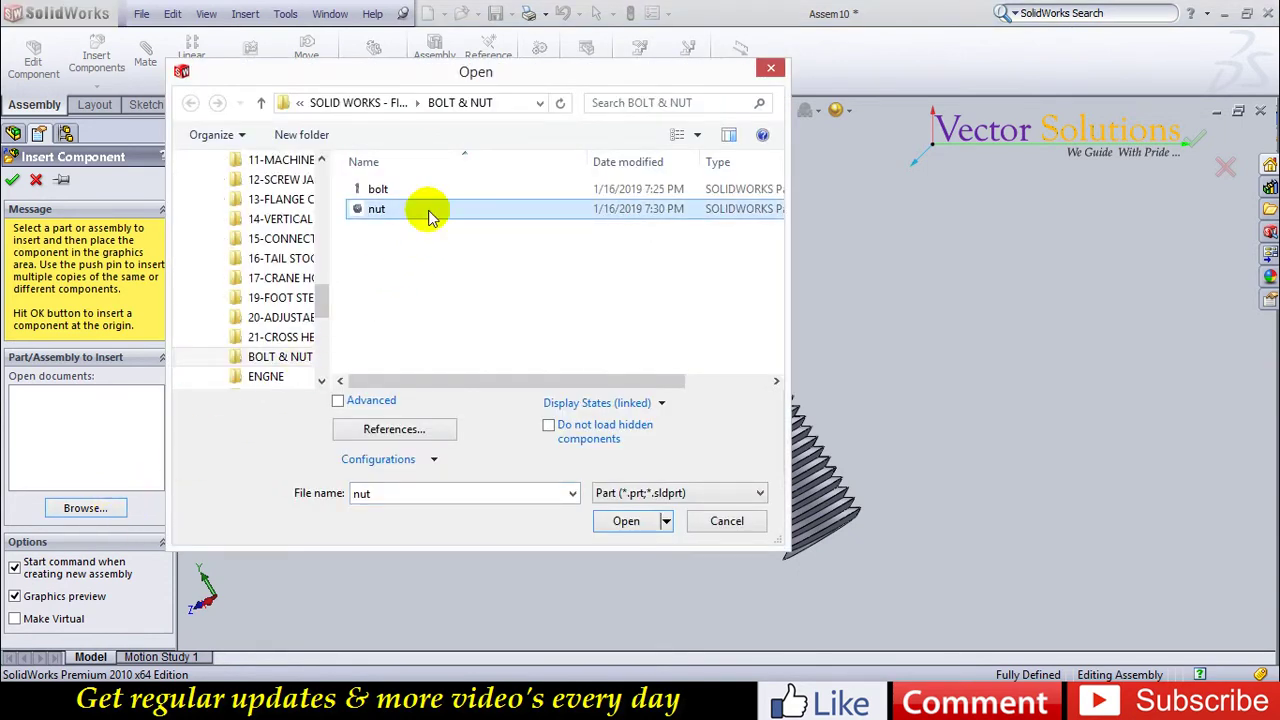
pyautogui.click(600, 523)
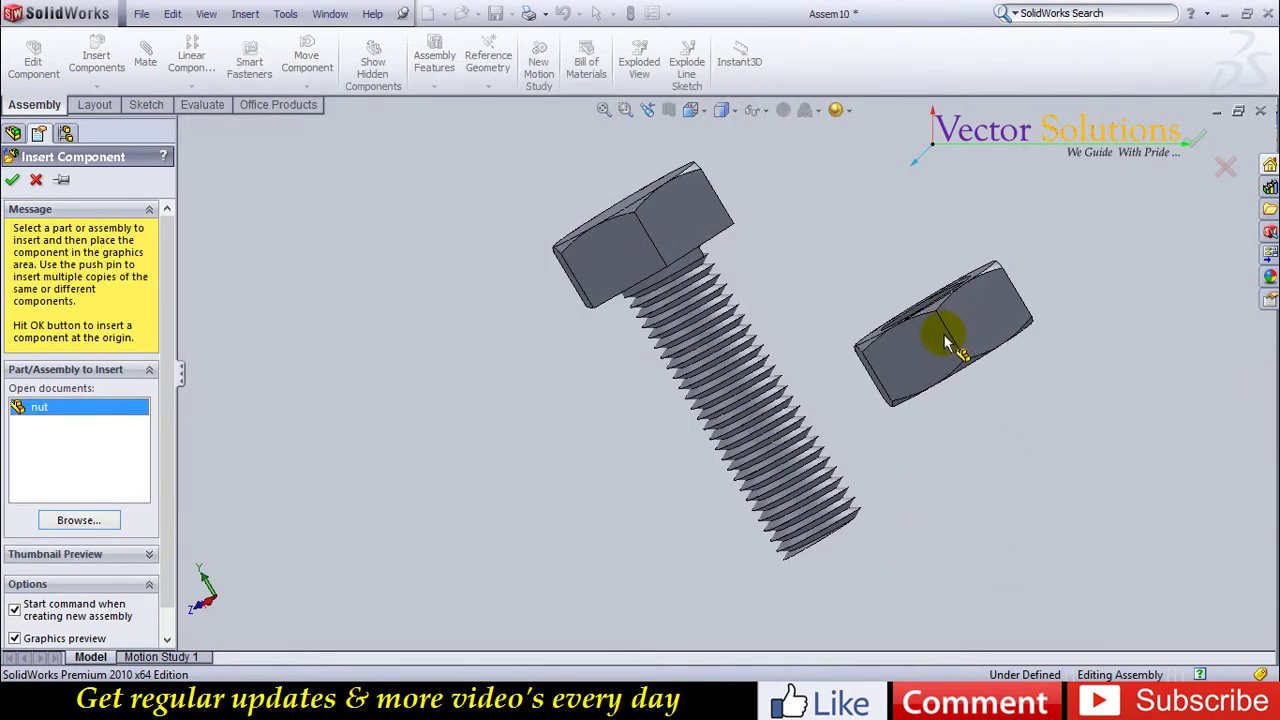
pyautogui.click(915, 315)
pyautogui.moveTo(1045, 318); pyautogui.dragTo(1022, 246, button='middle')
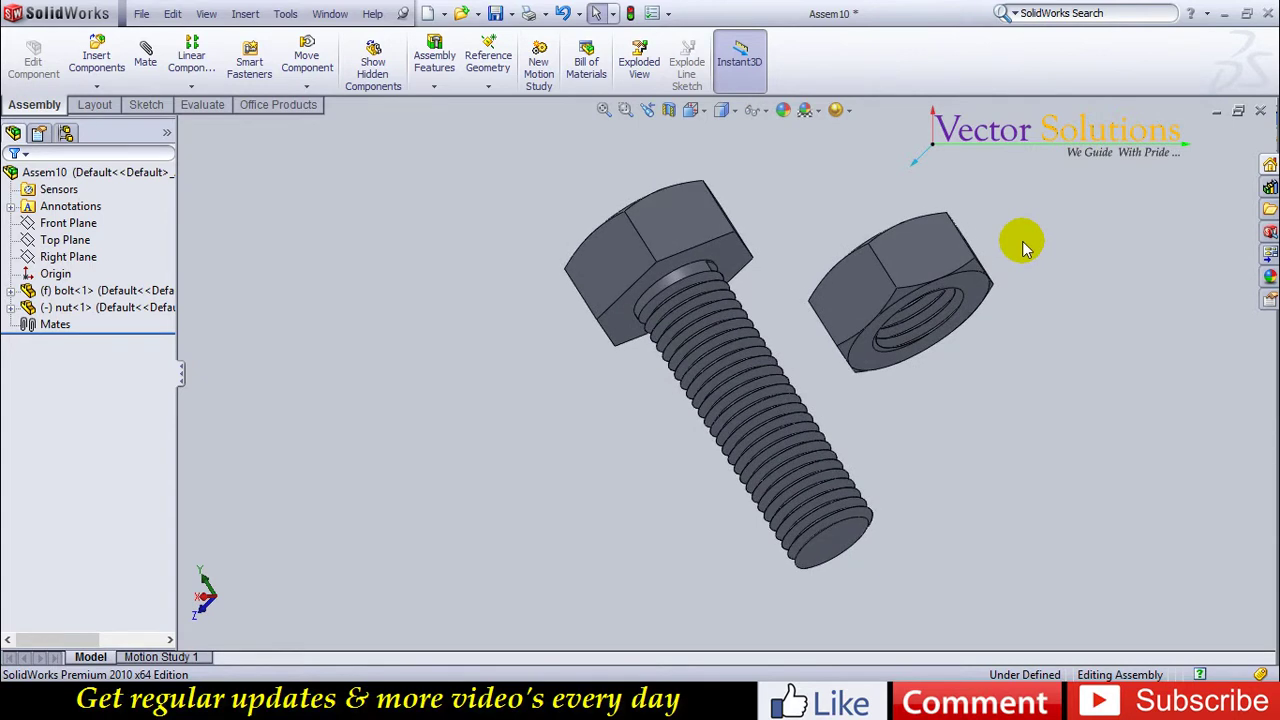
# Suppress the nut's Cut-Sweep1 thread feature so the nut has a plain bore.
pyautogui.click(9, 308)
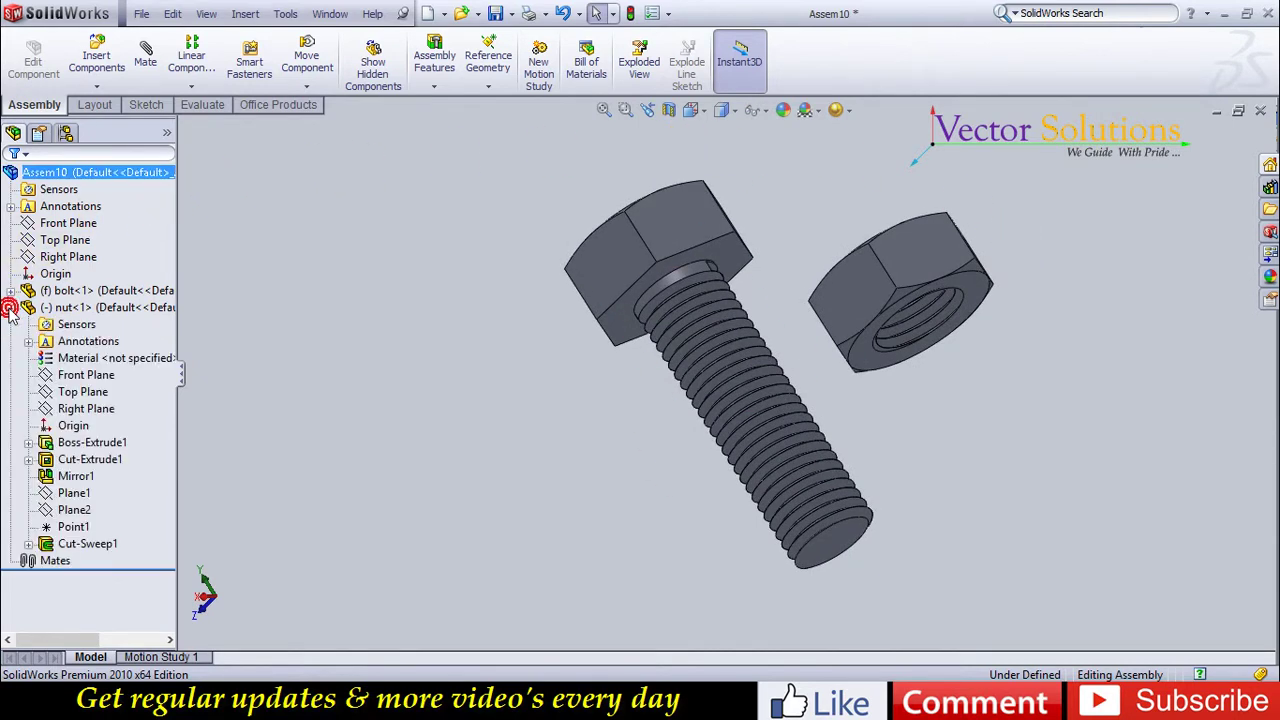
pyautogui.click(79, 544)
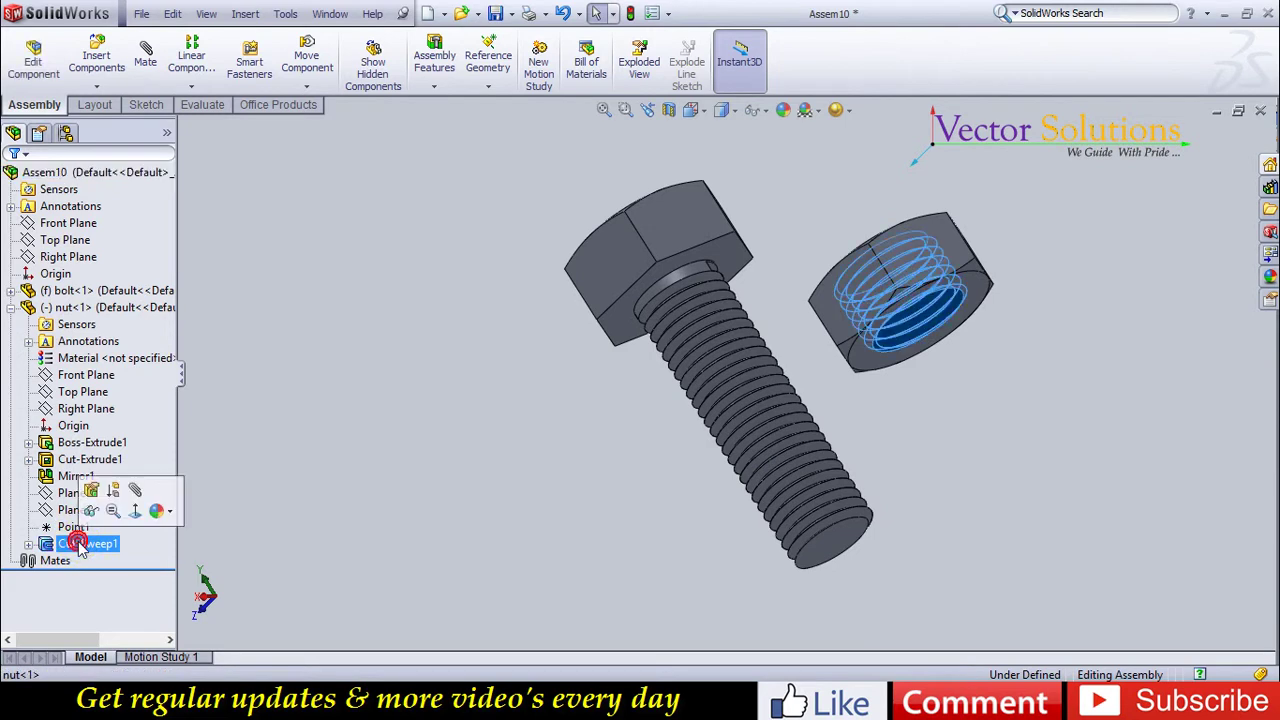
pyautogui.click(113, 491)
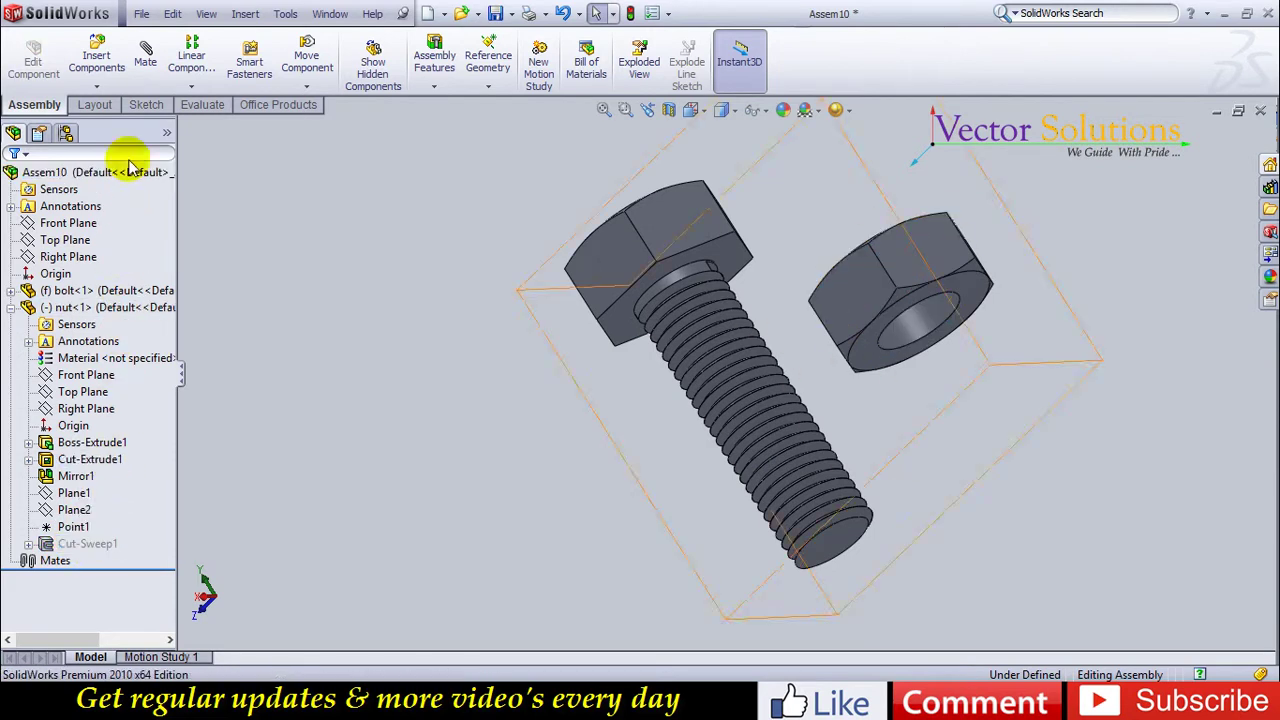
pyautogui.click(145, 62)
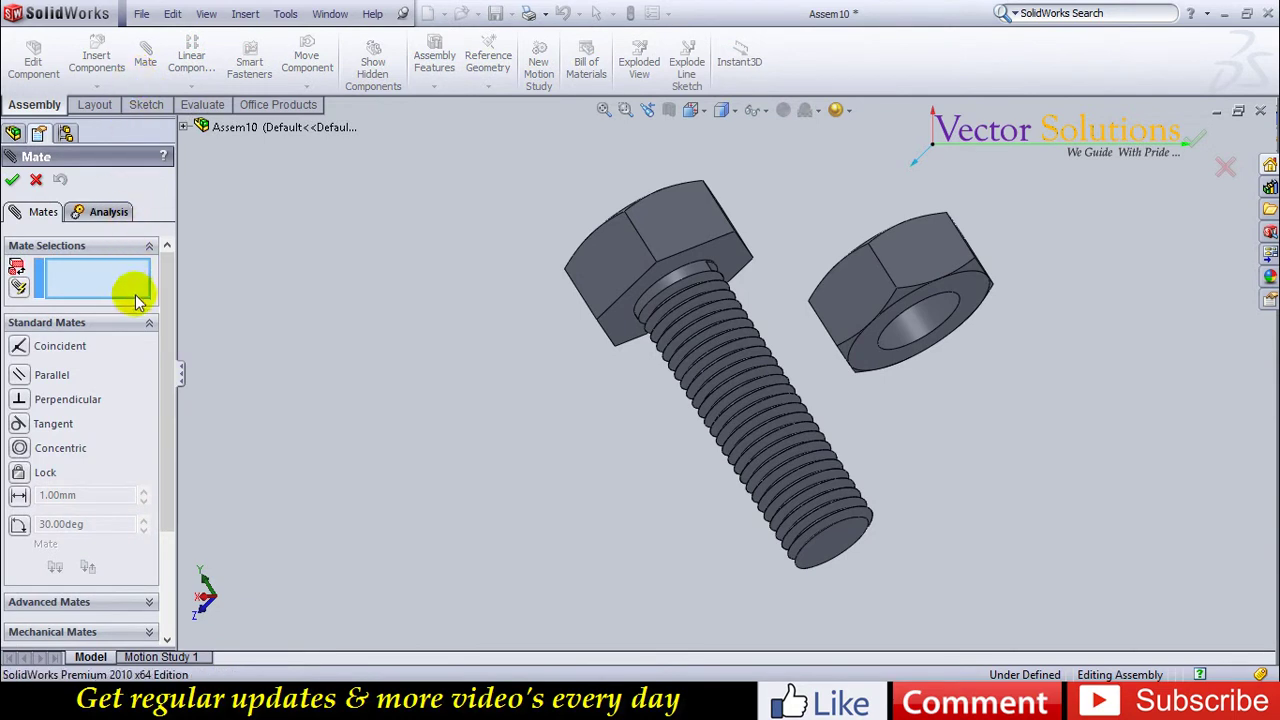
# Add a reversed Screw mate at 6 per revolution between the nut bore and bolt shank.
pyautogui.click(150, 324)
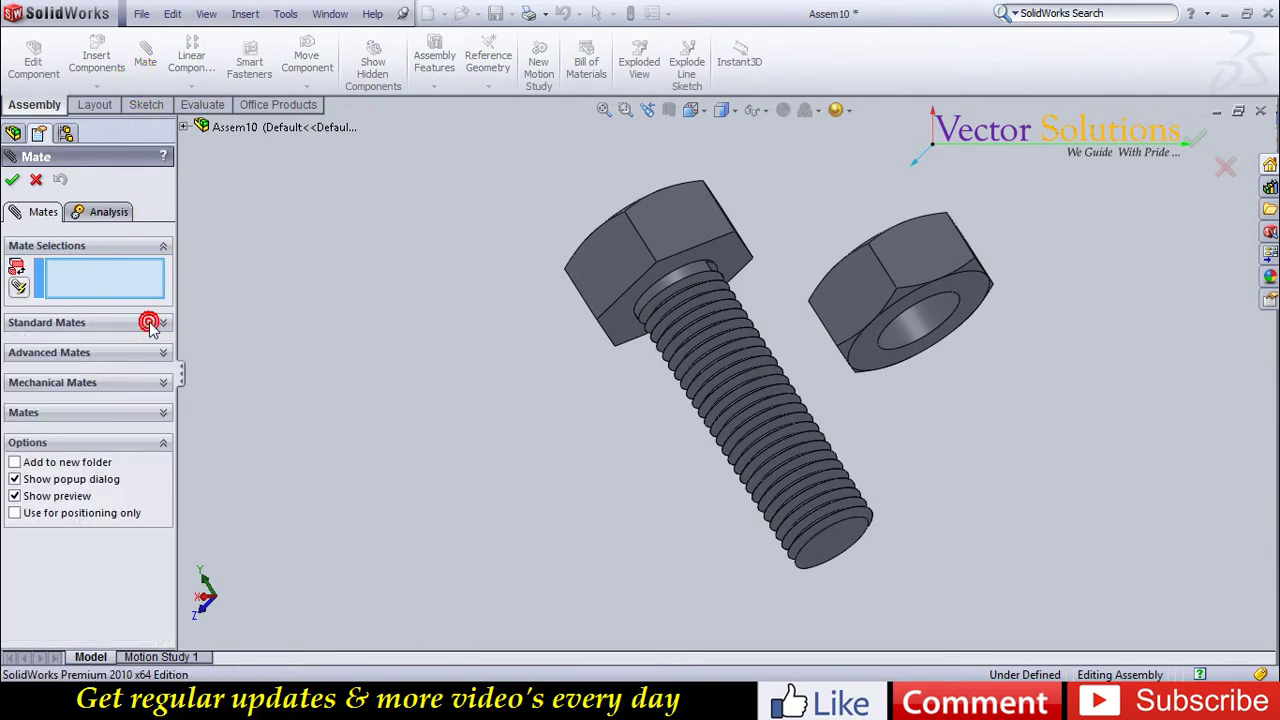
pyautogui.click(163, 383)
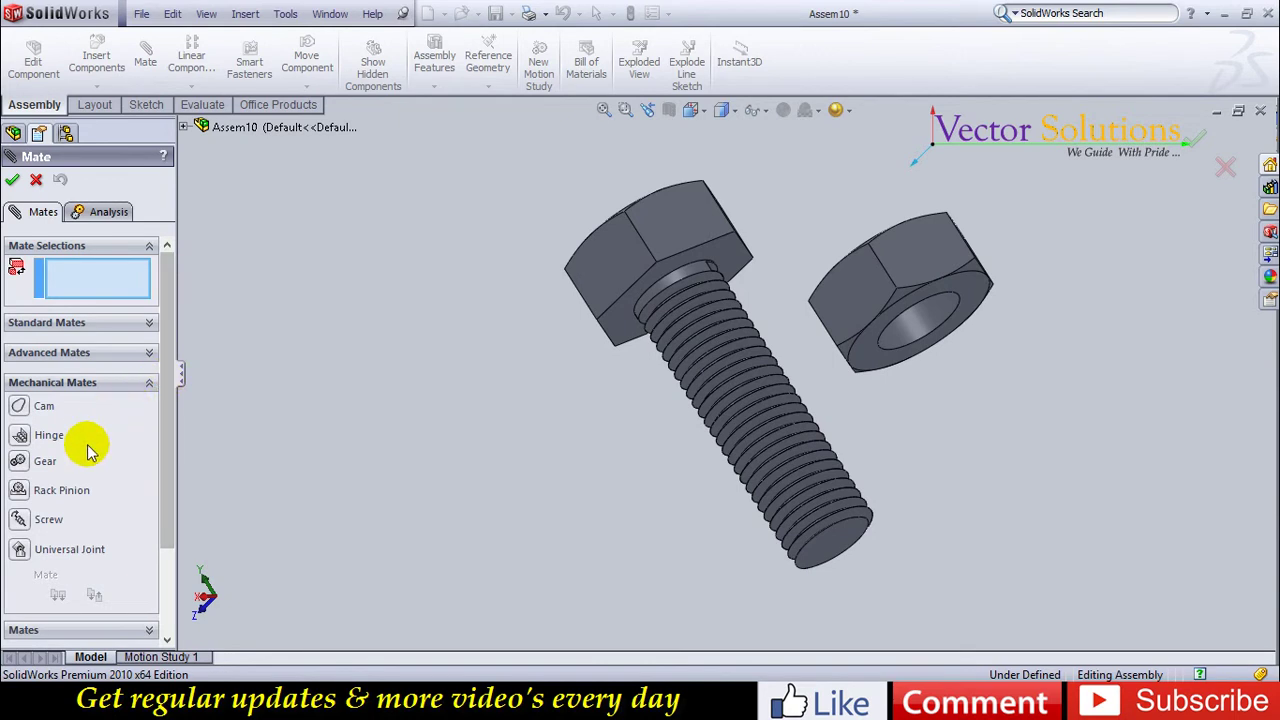
pyautogui.click(20, 519)
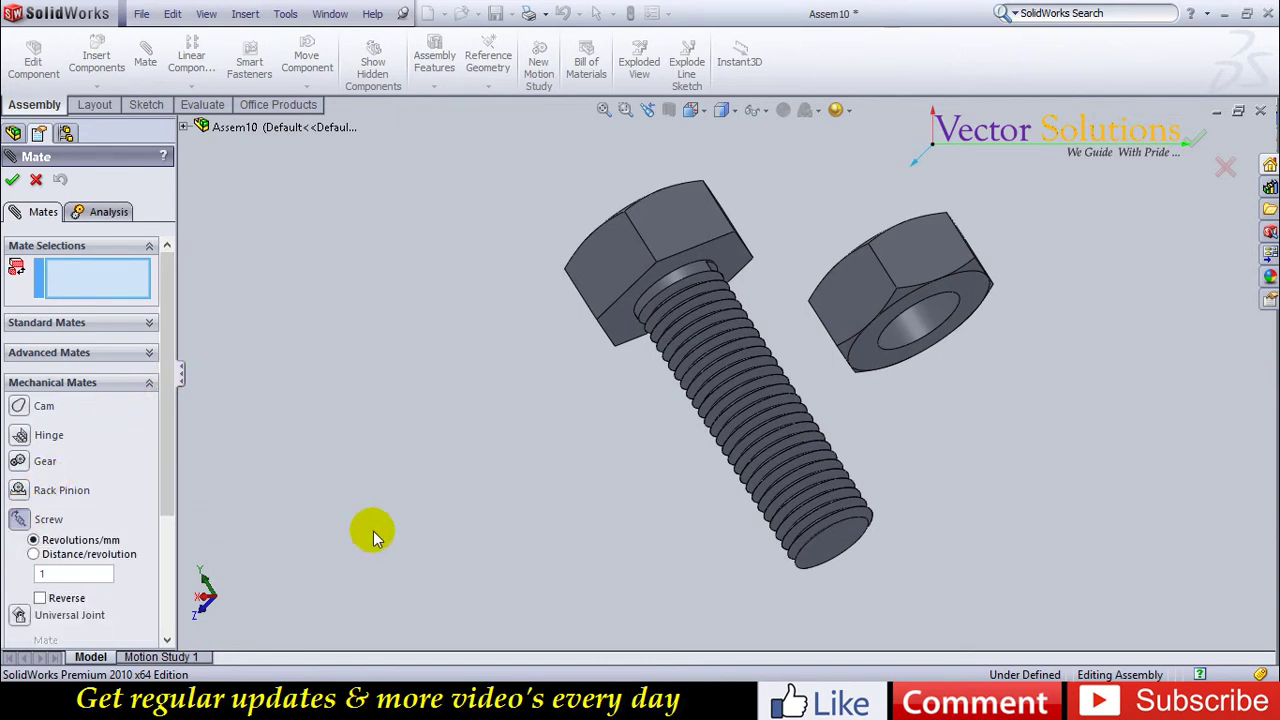
pyautogui.click(914, 331)
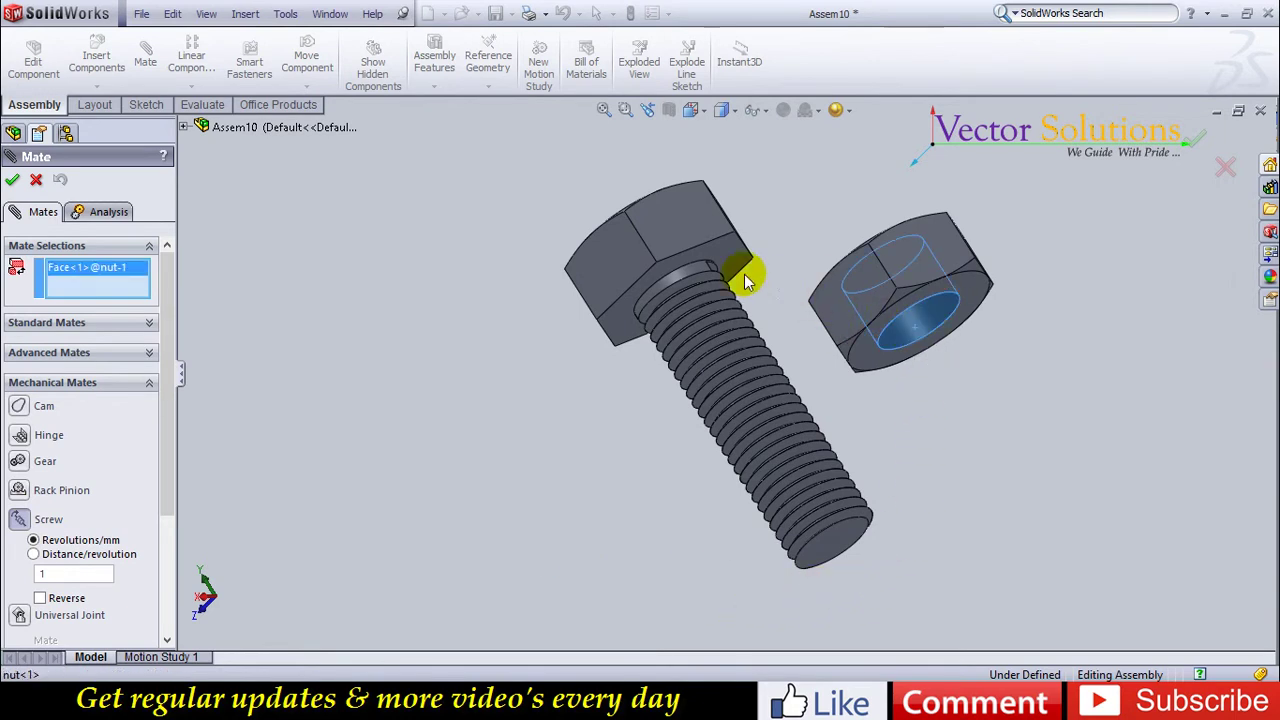
pyautogui.click(698, 275)
pyautogui.write('6')
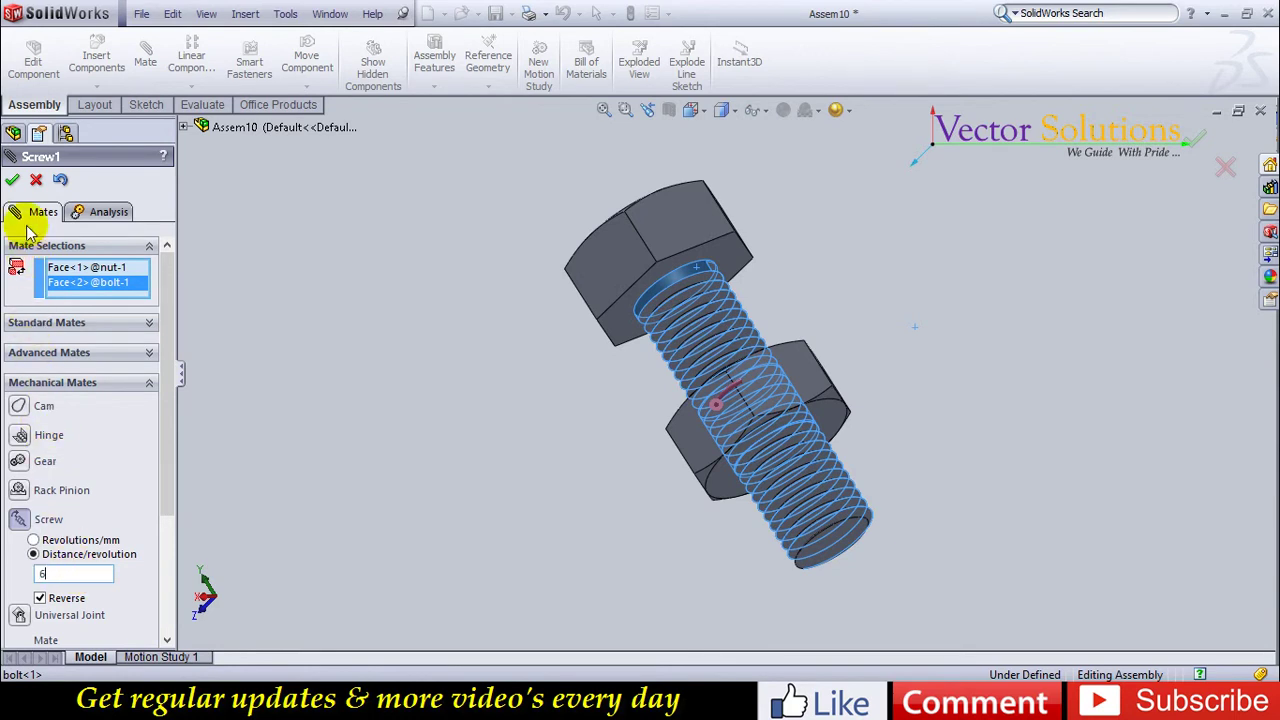
pyautogui.click(14, 182)
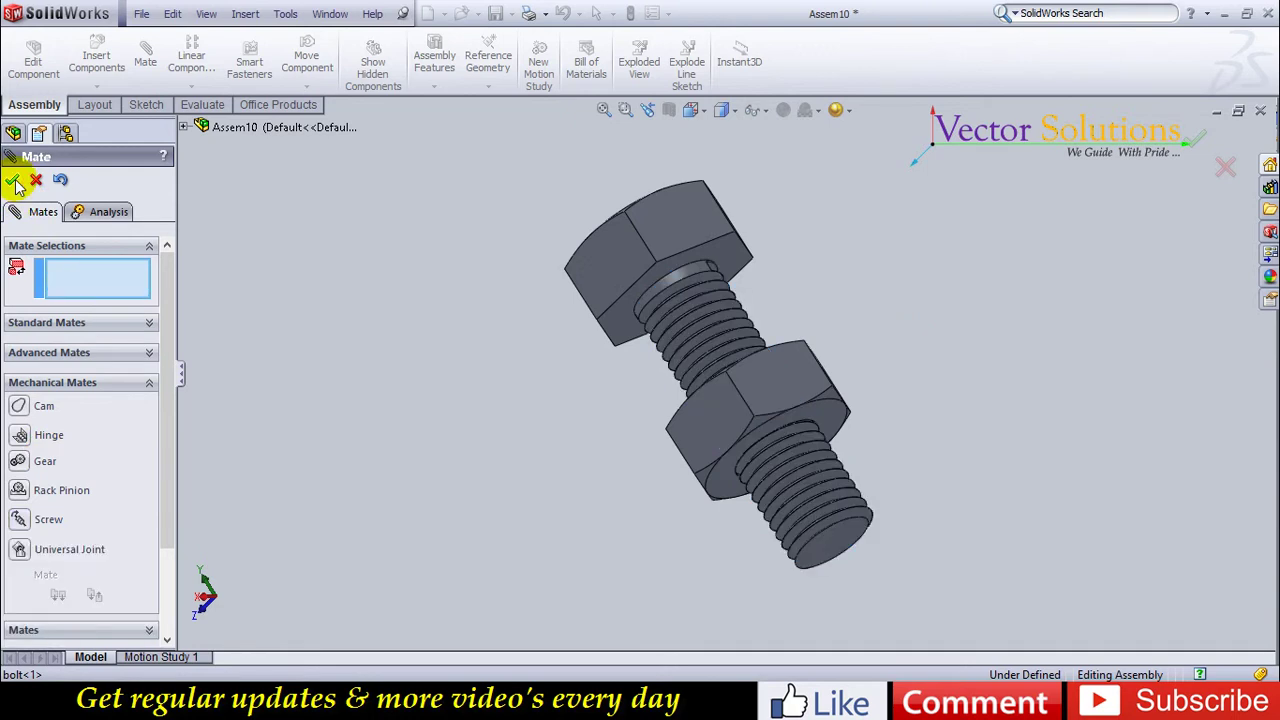
# Make the nut face coincident with the underside of the bolt head.
pyautogui.click(150, 385)
pyautogui.click(163, 325)
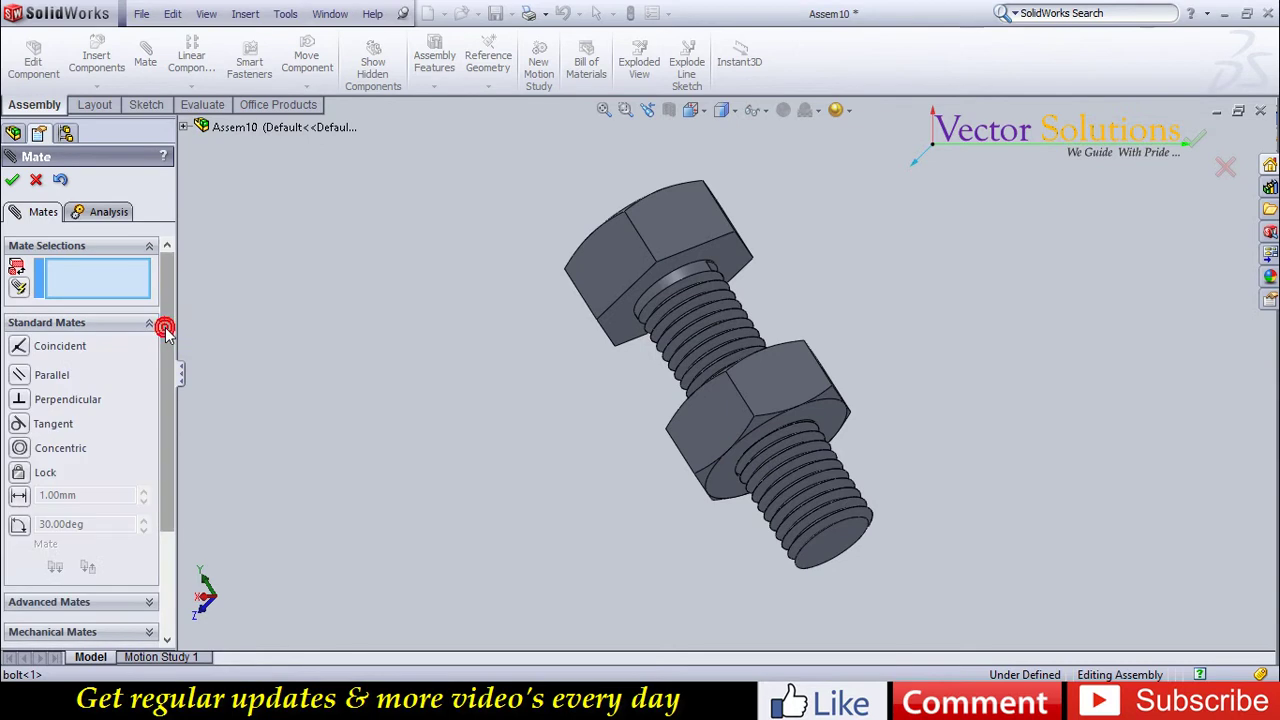
pyautogui.click(617, 333)
pyautogui.moveTo(747, 279)
pyautogui.mouseDown(button='middle')
pyautogui.moveTo(794, 277)
pyautogui.moveTo(843, 314)
pyautogui.moveTo(830, 324)
pyautogui.mouseUp(button='middle')
pyautogui.click(797, 357)
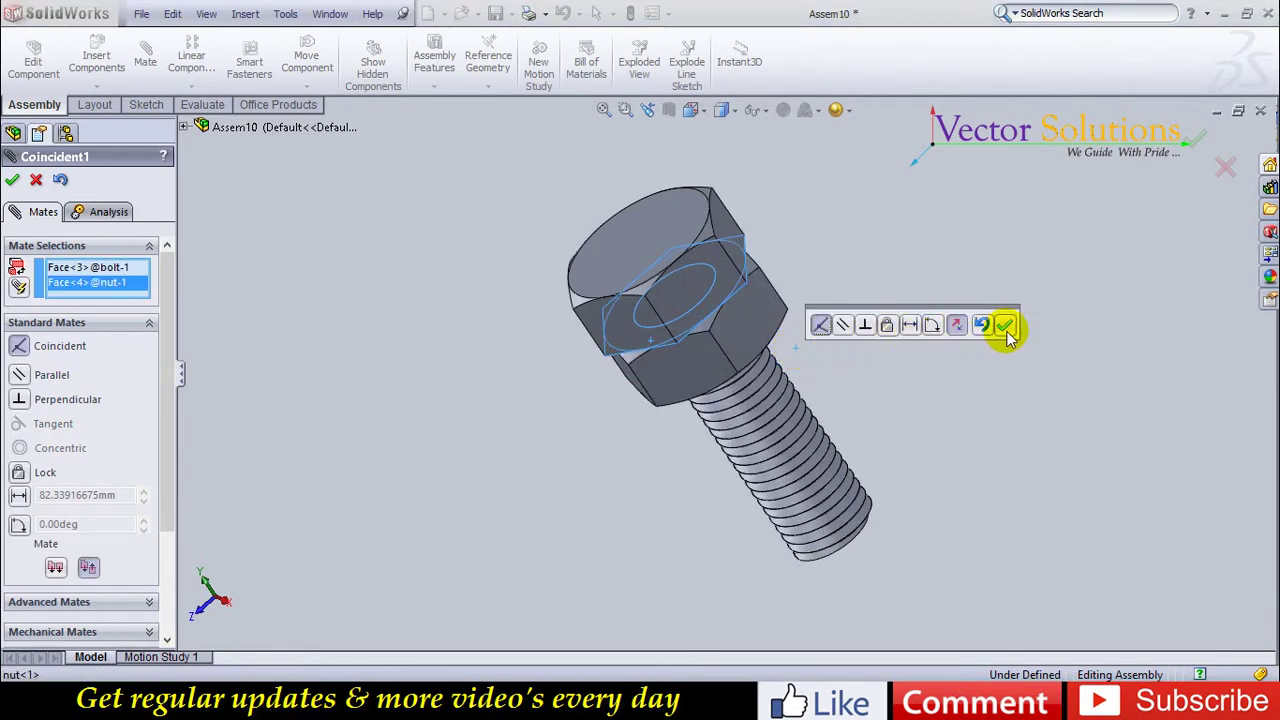
pyautogui.click(1005, 326)
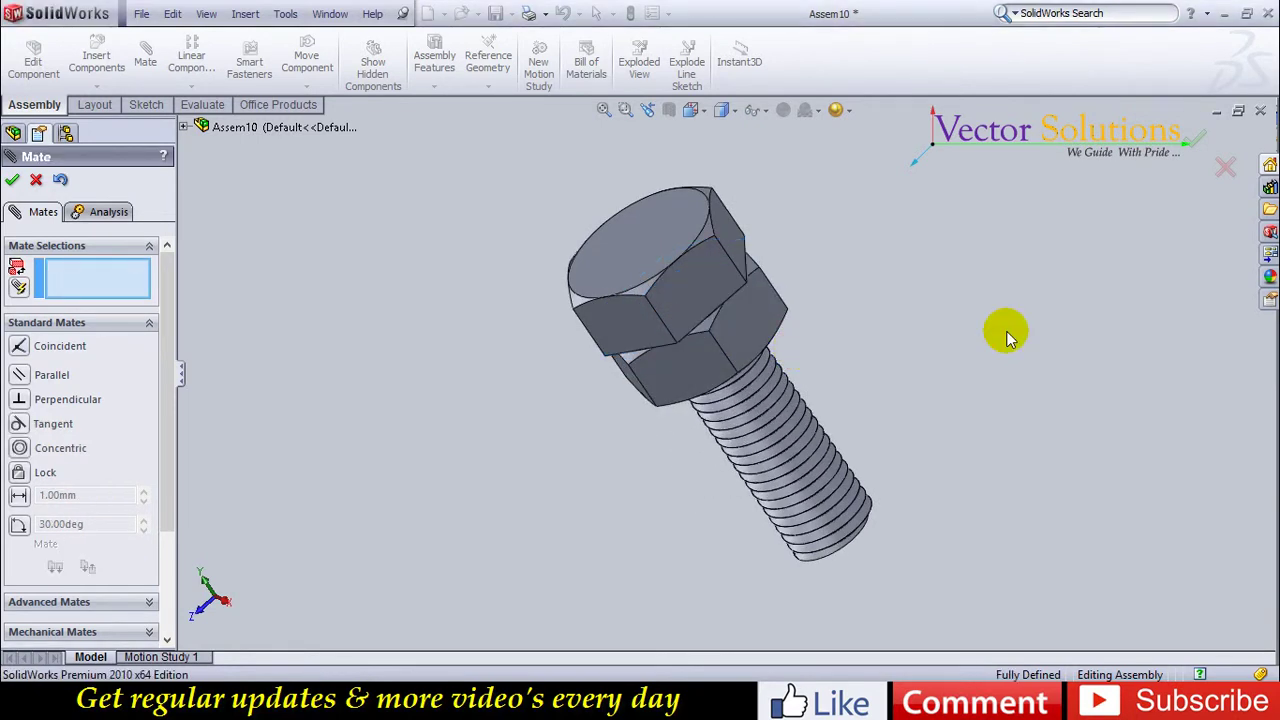
pyautogui.click(13, 180)
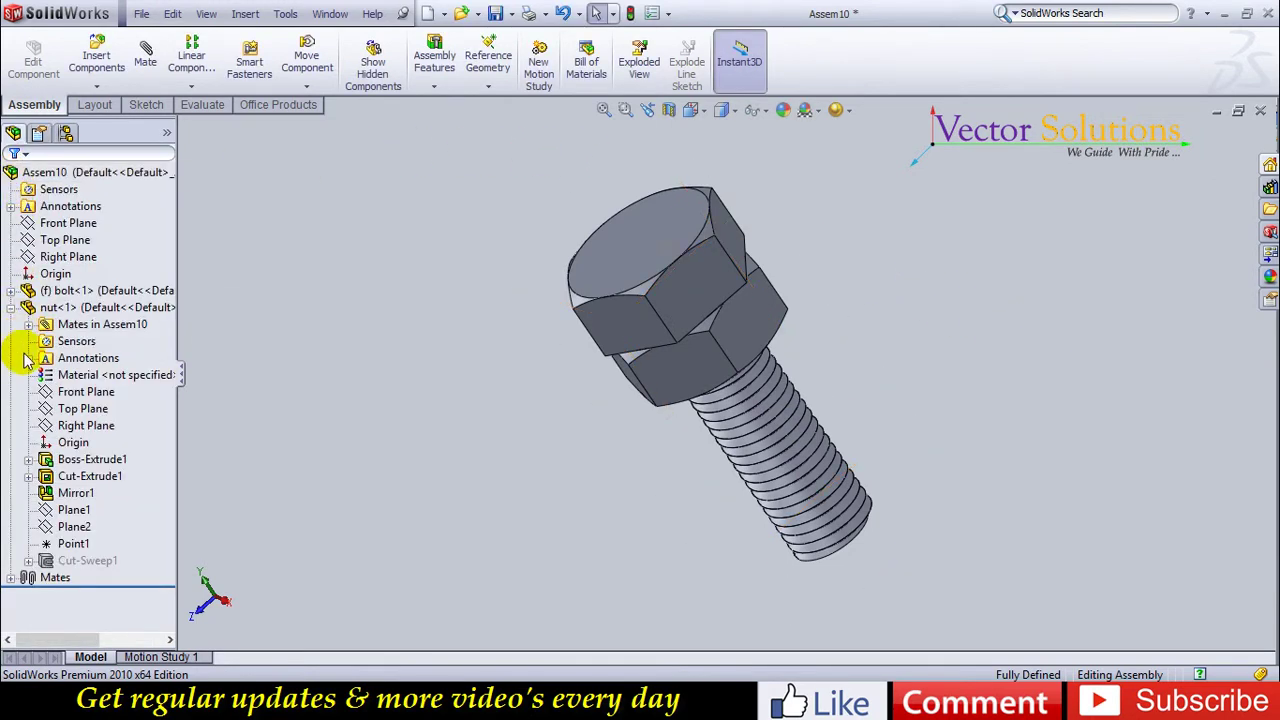
# Delete the Coincident1 mate, leaving only Screw1 under Mates.
pyautogui.click(12, 578)
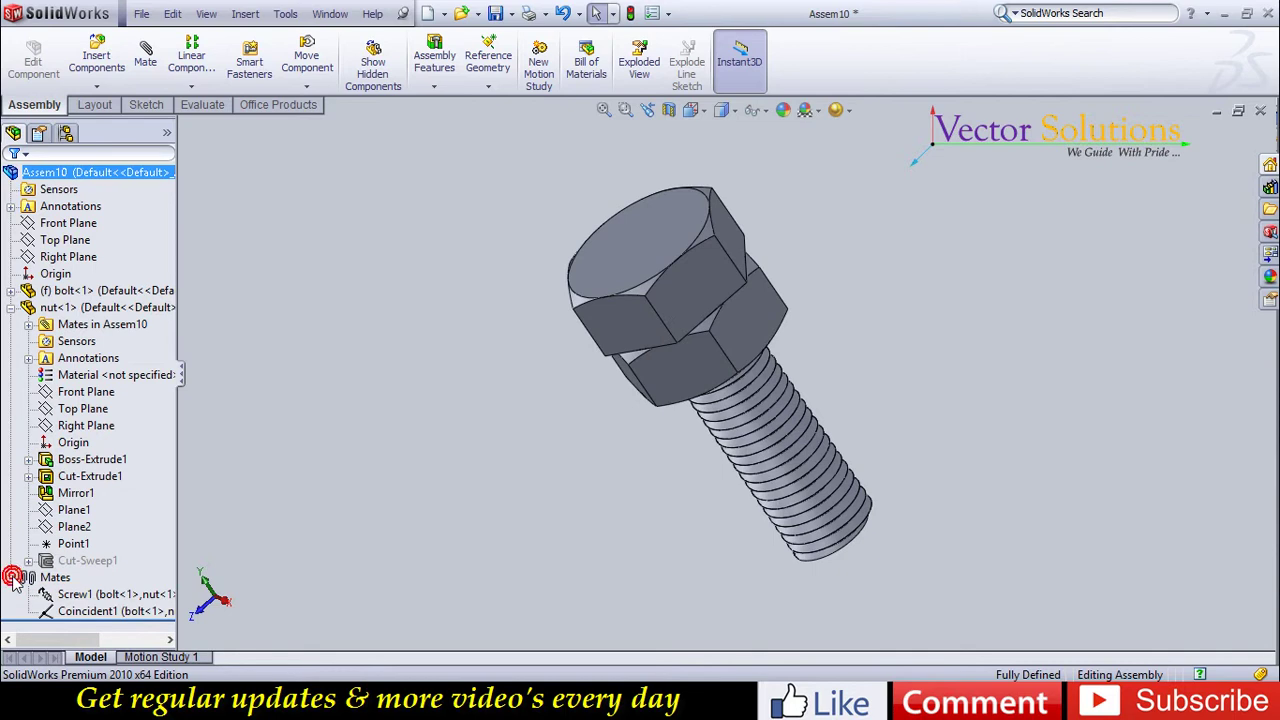
pyautogui.click(80, 612)
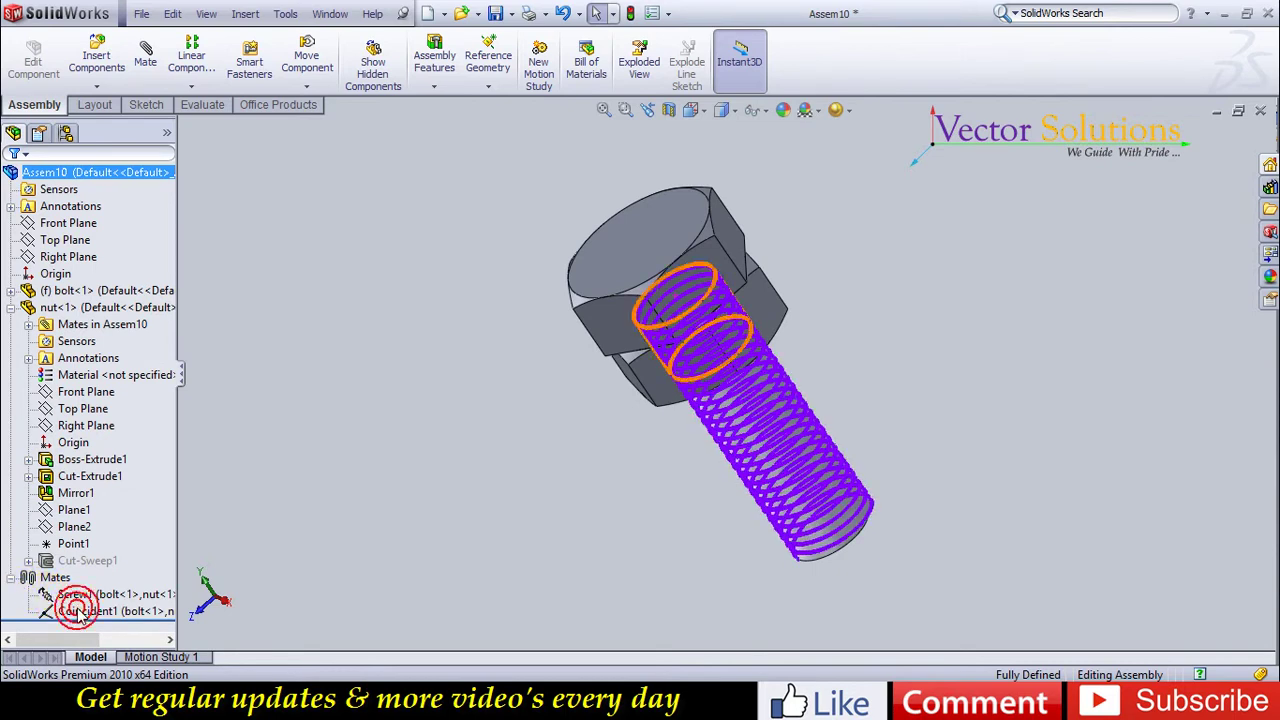
pyautogui.rightClick(80, 612)
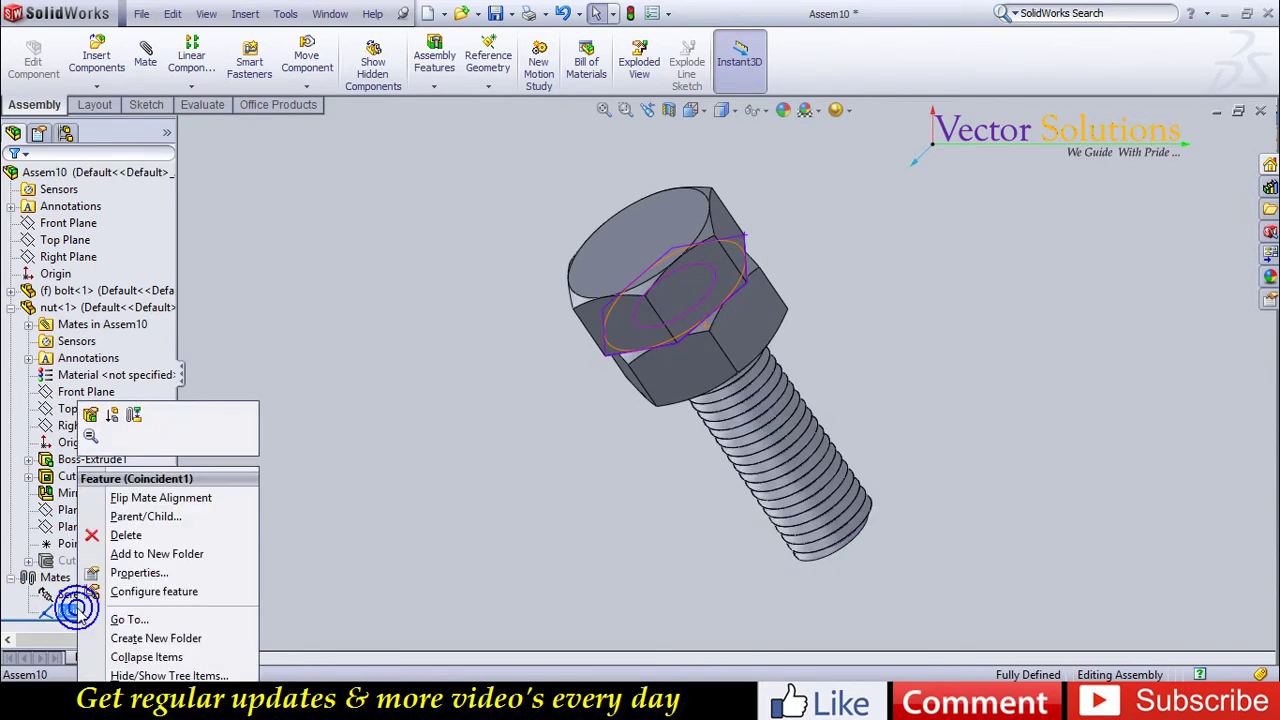
pyautogui.click(139, 539)
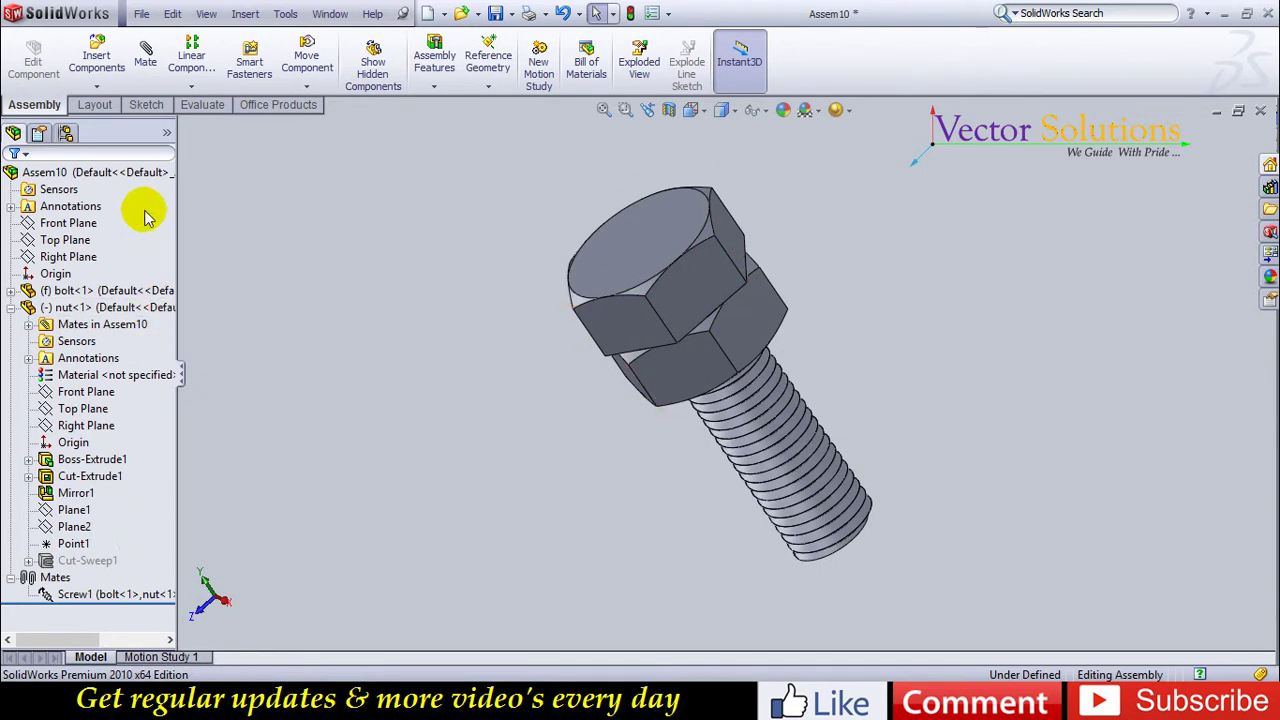
pyautogui.click(145, 62)
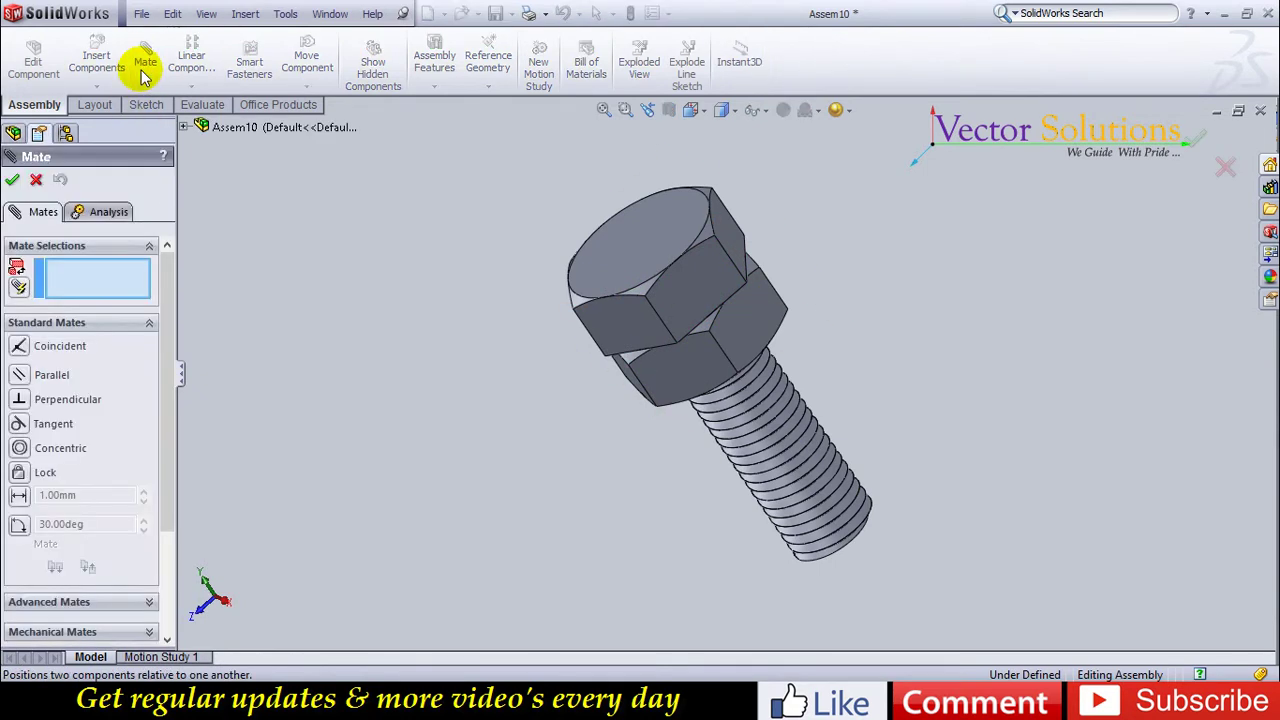
# Add a Parallel mate between a bolt-head hex flat and a nut hex flat.
pyautogui.click(18, 375)
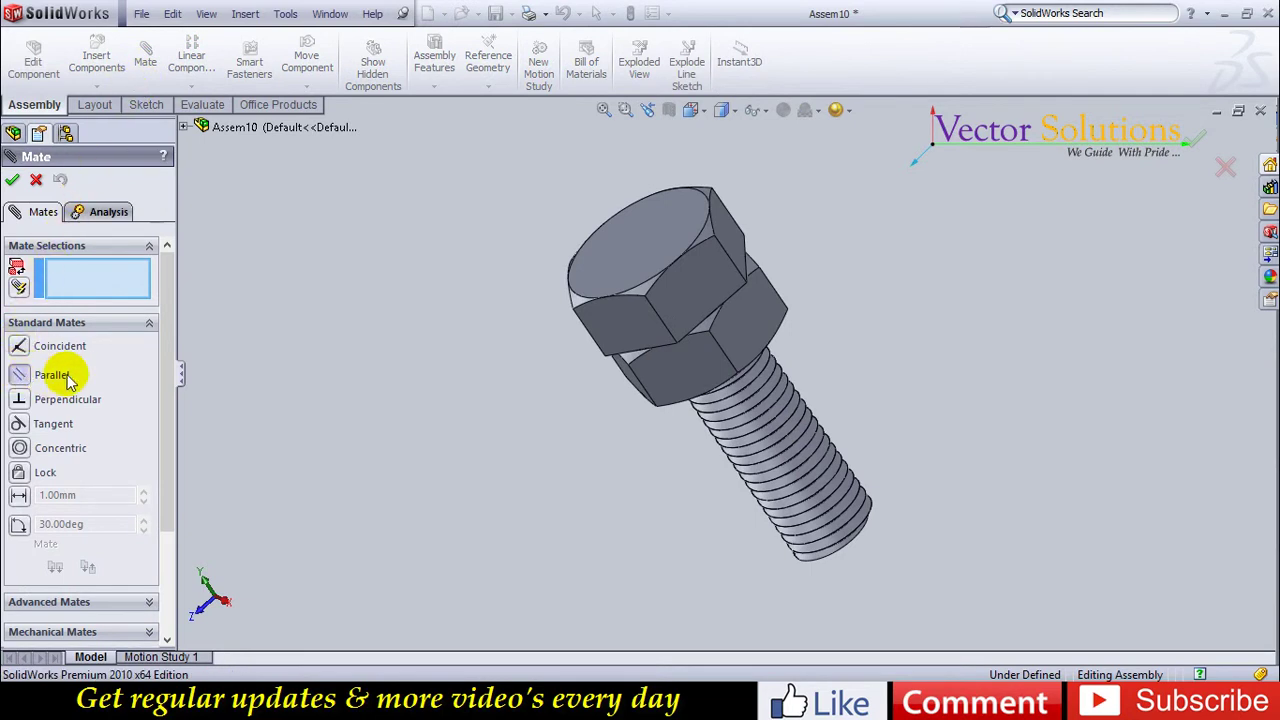
pyautogui.click(672, 298)
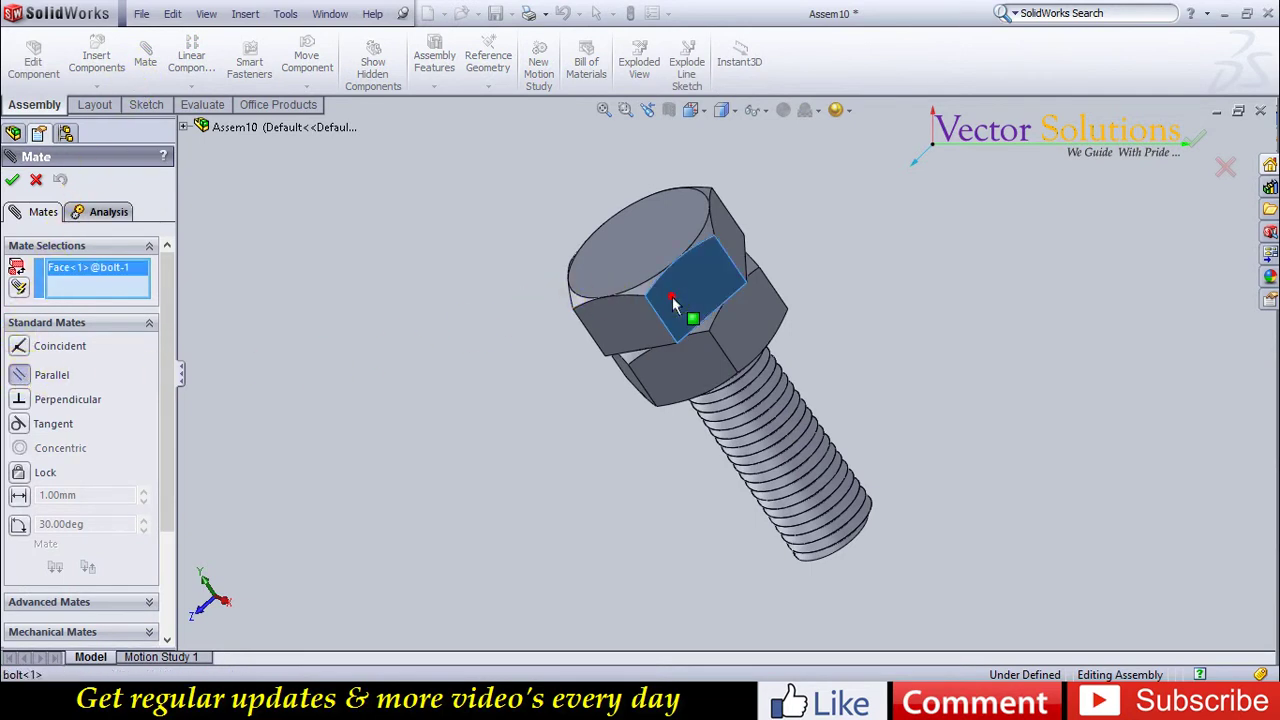
pyautogui.click(728, 324)
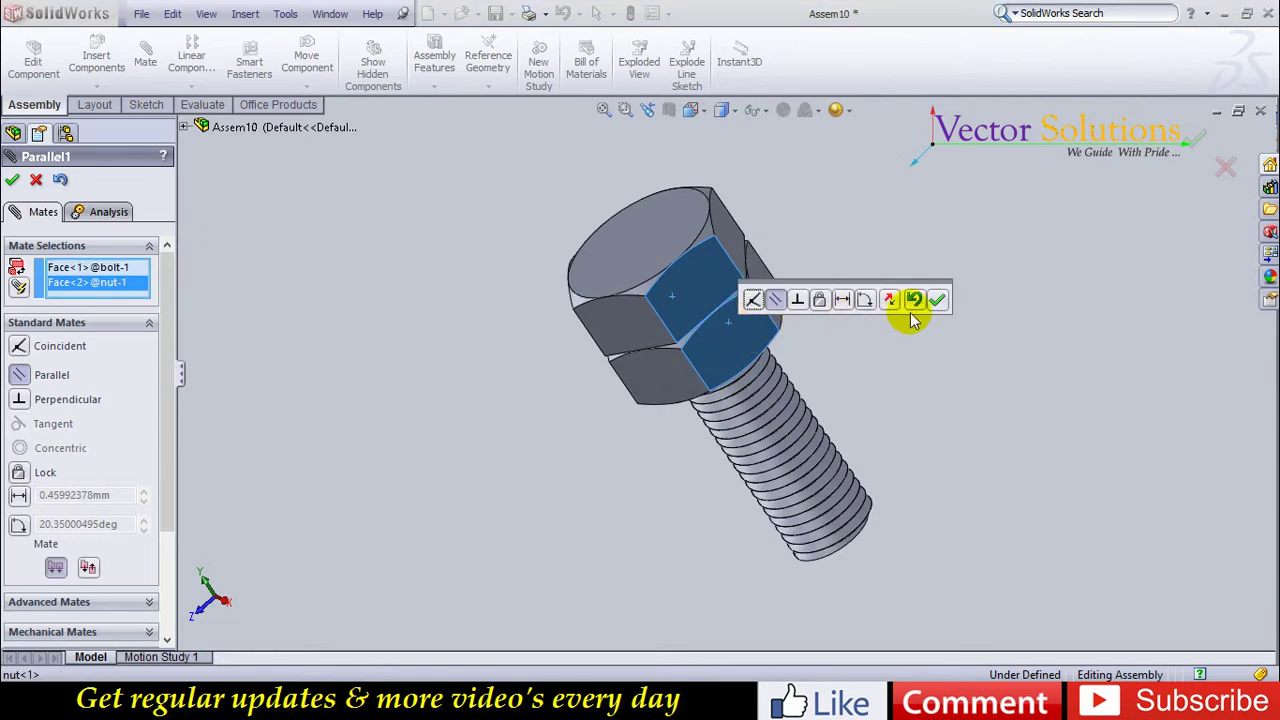
pyautogui.click(938, 300)
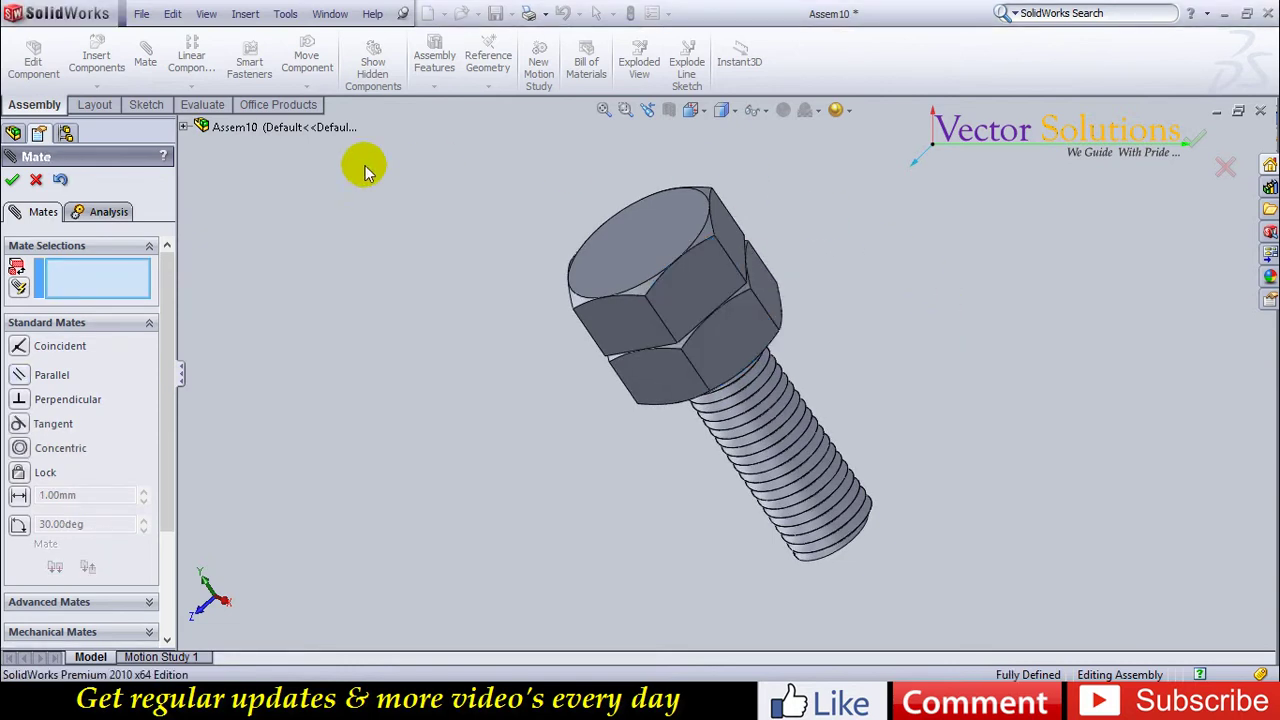
# Delete the Parallel1 mate from the Mates folder so only Screw1 remains.
pyautogui.click(16, 182)
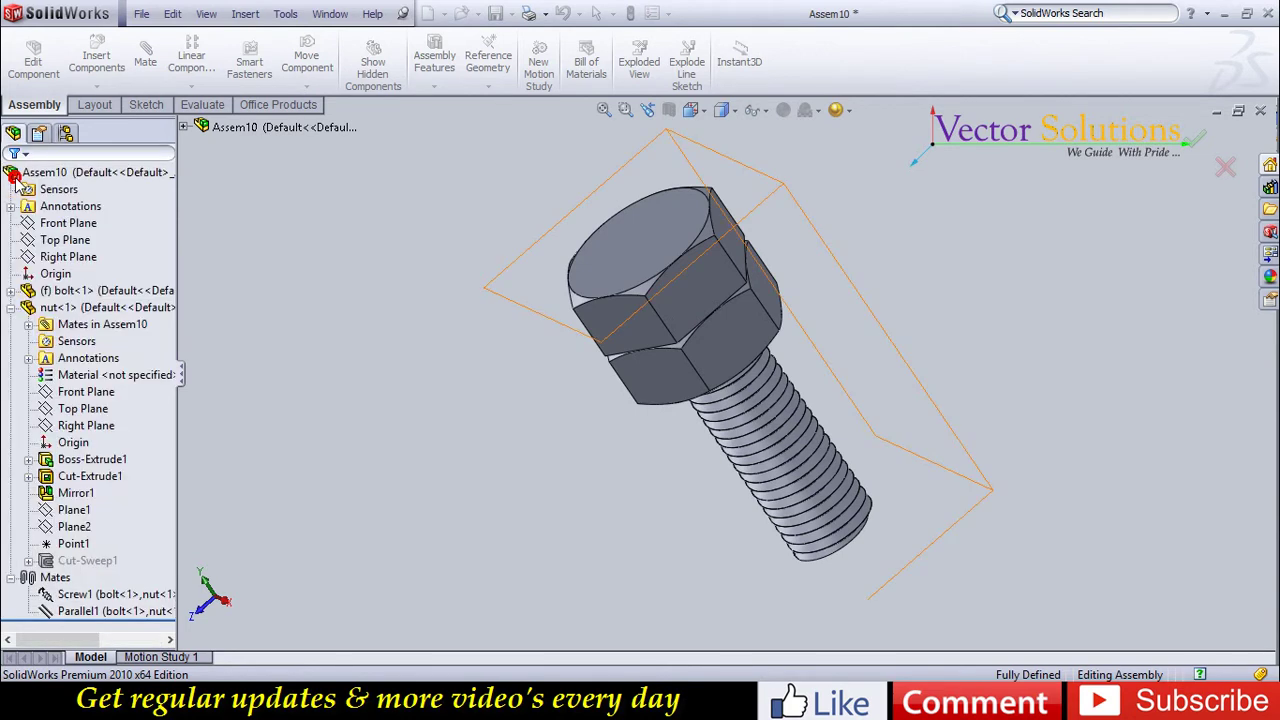
pyautogui.click(44, 328)
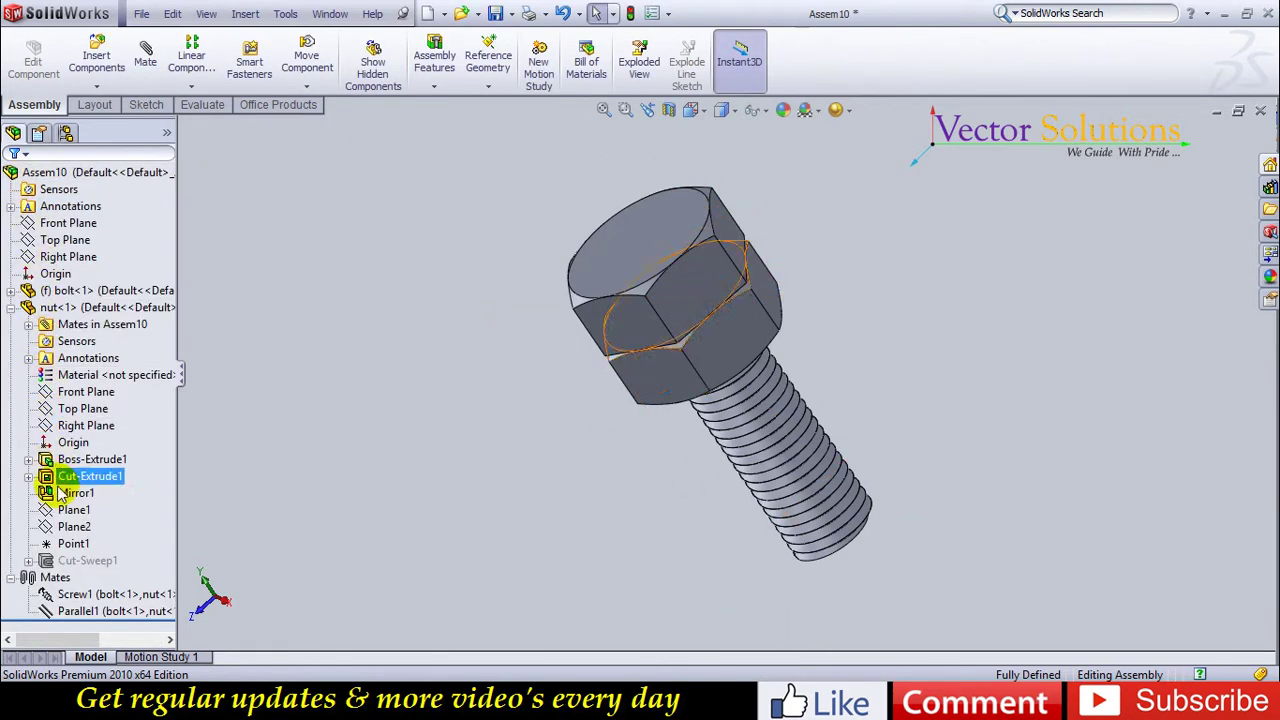
pyautogui.click(52, 577)
pyautogui.click(72, 612)
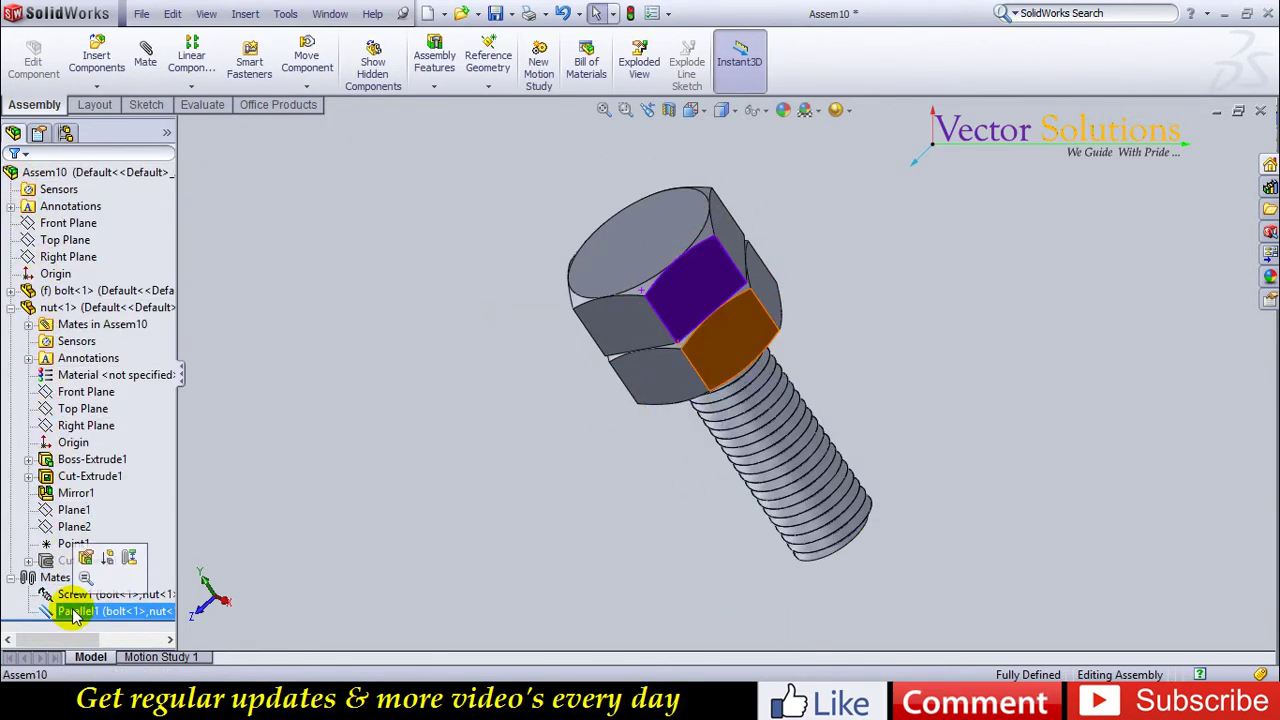
pyautogui.rightClick(72, 612)
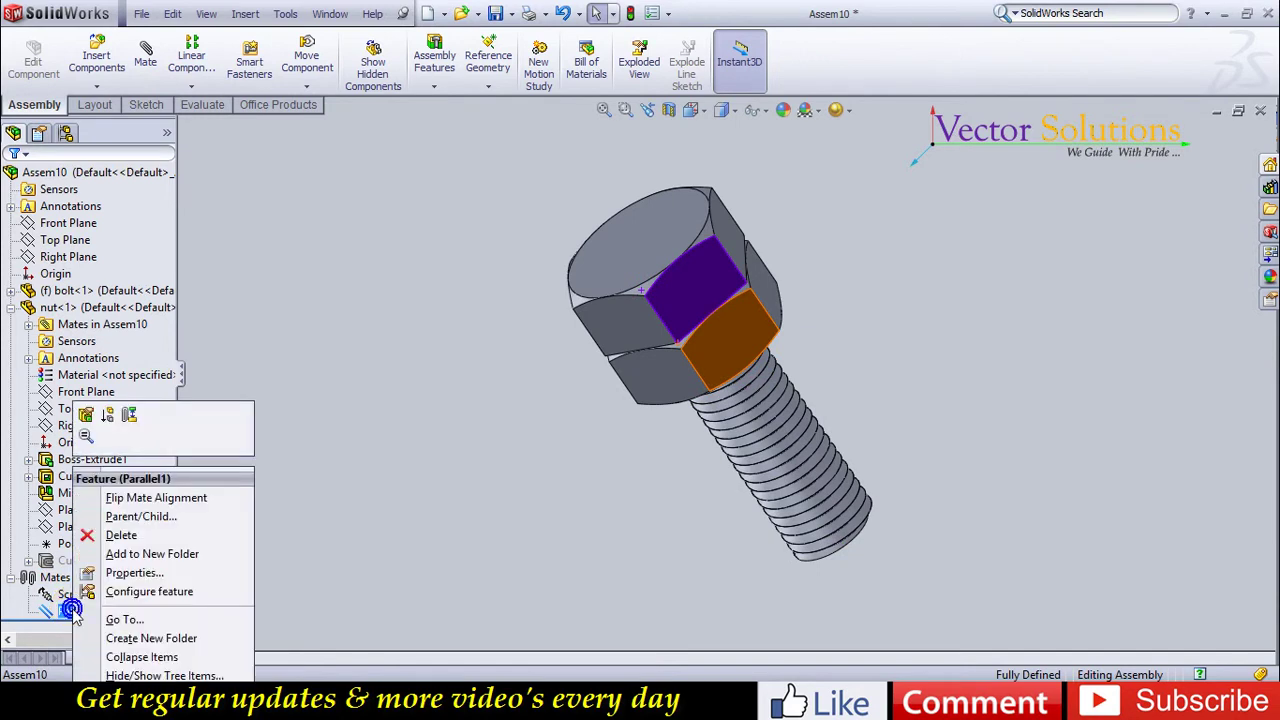
pyautogui.click(117, 533)
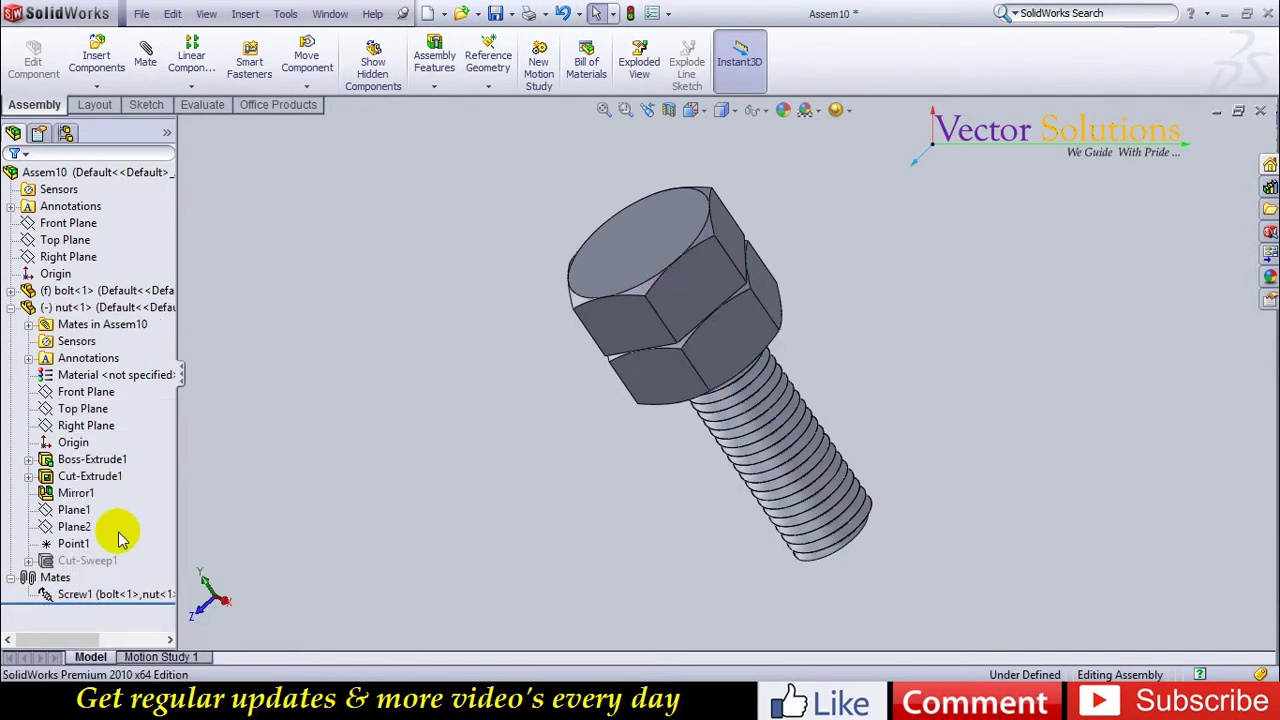
# Unsuppress the nut's Cut-Sweep1 thread feature.
pyautogui.moveTo(891, 266)
pyautogui.mouseDown(button='middle')
pyautogui.moveTo(878, 306)
pyautogui.moveTo(848, 268)
pyautogui.mouseUp(button='middle')
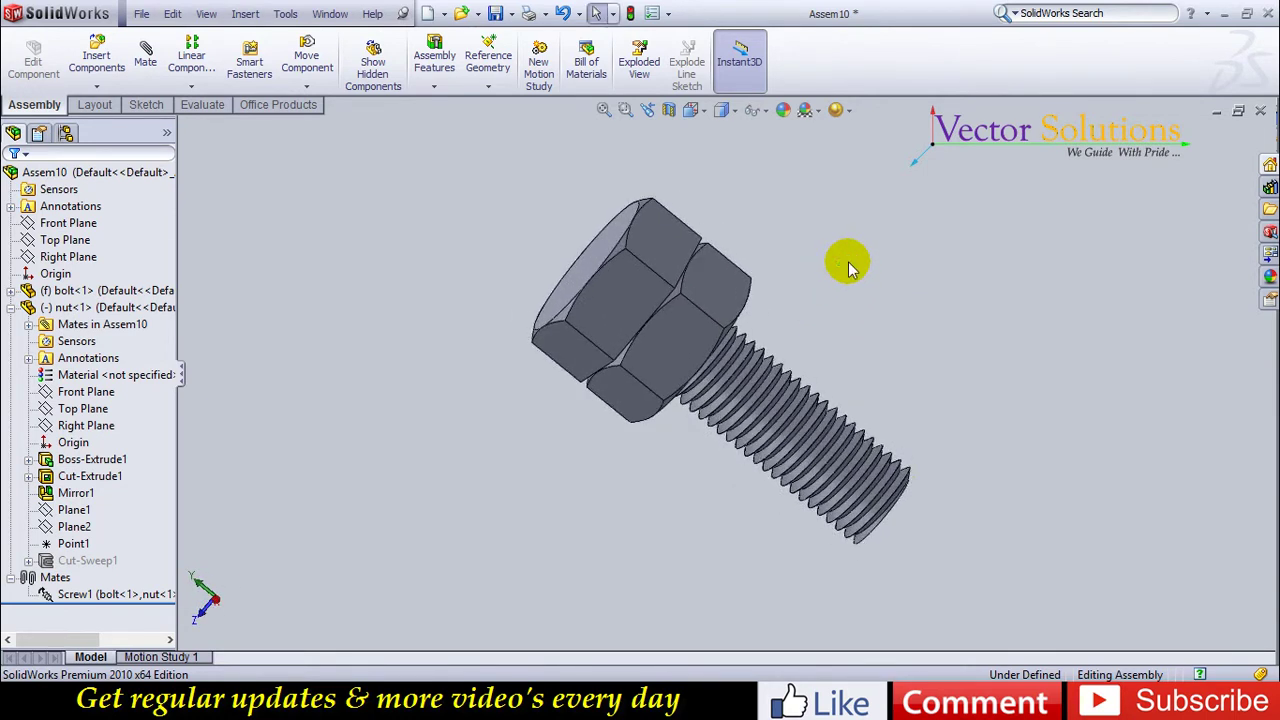
pyautogui.moveTo(757, 217)
pyautogui.mouseDown(button='middle')
pyautogui.moveTo(771, 238)
pyautogui.moveTo(749, 223)
pyautogui.moveTo(752, 203)
pyautogui.mouseUp(button='middle')
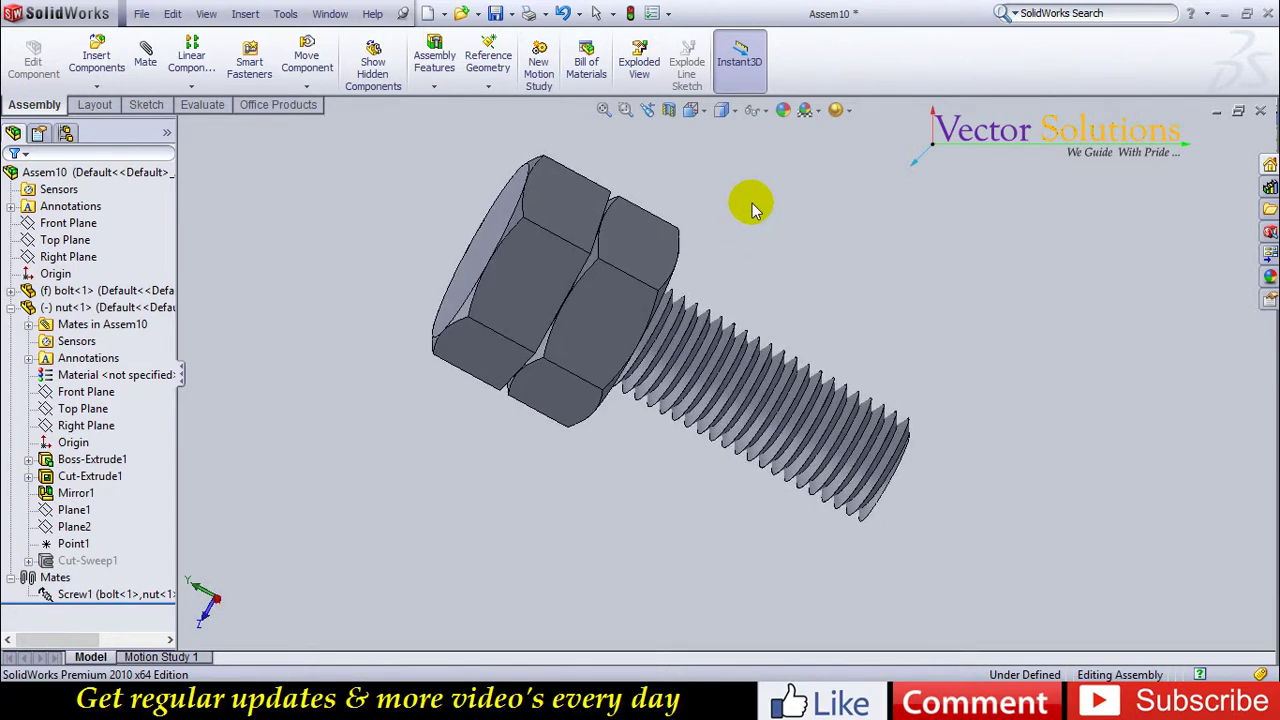
pyautogui.scroll(-2, 754, 310)
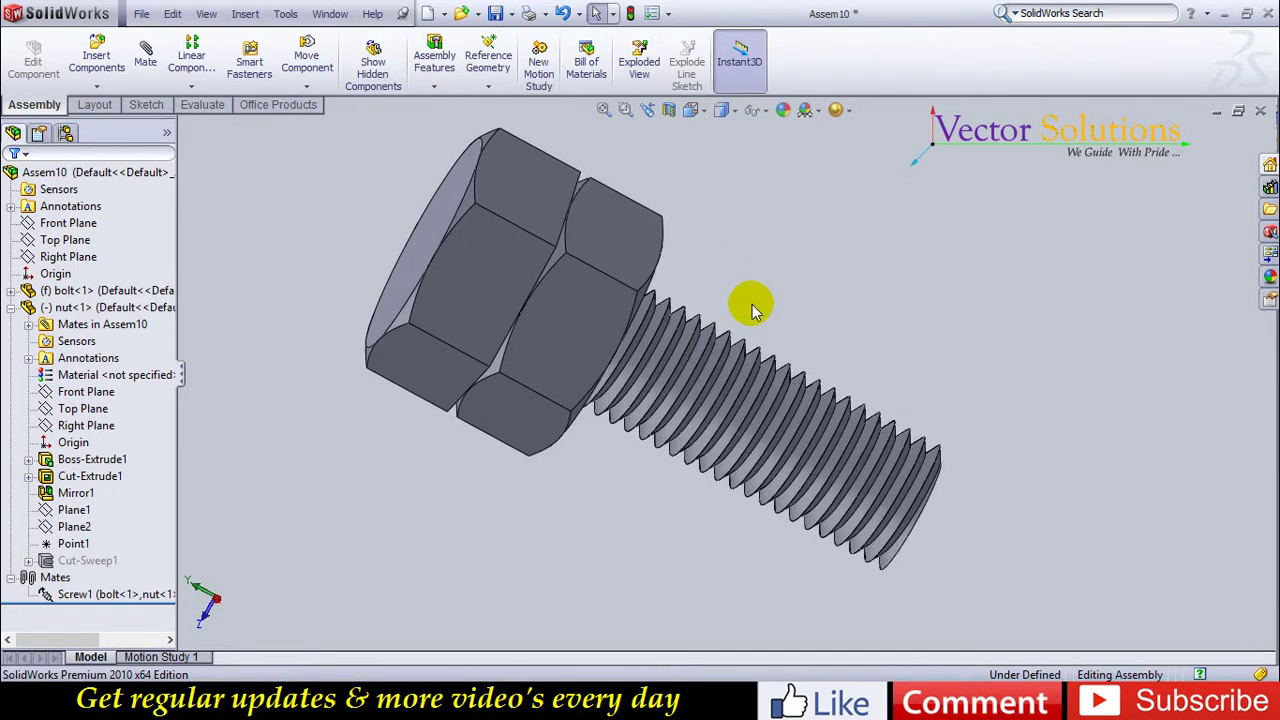
pyautogui.click(100, 561)
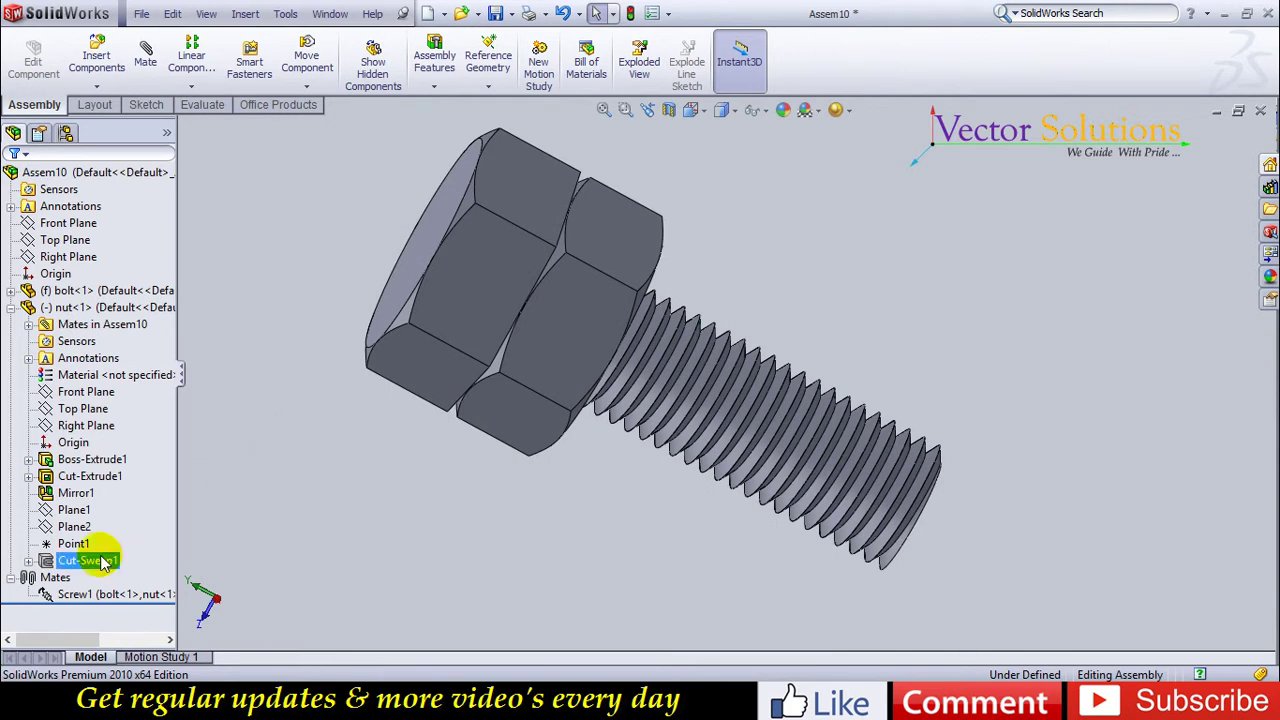
pyautogui.click(101, 561)
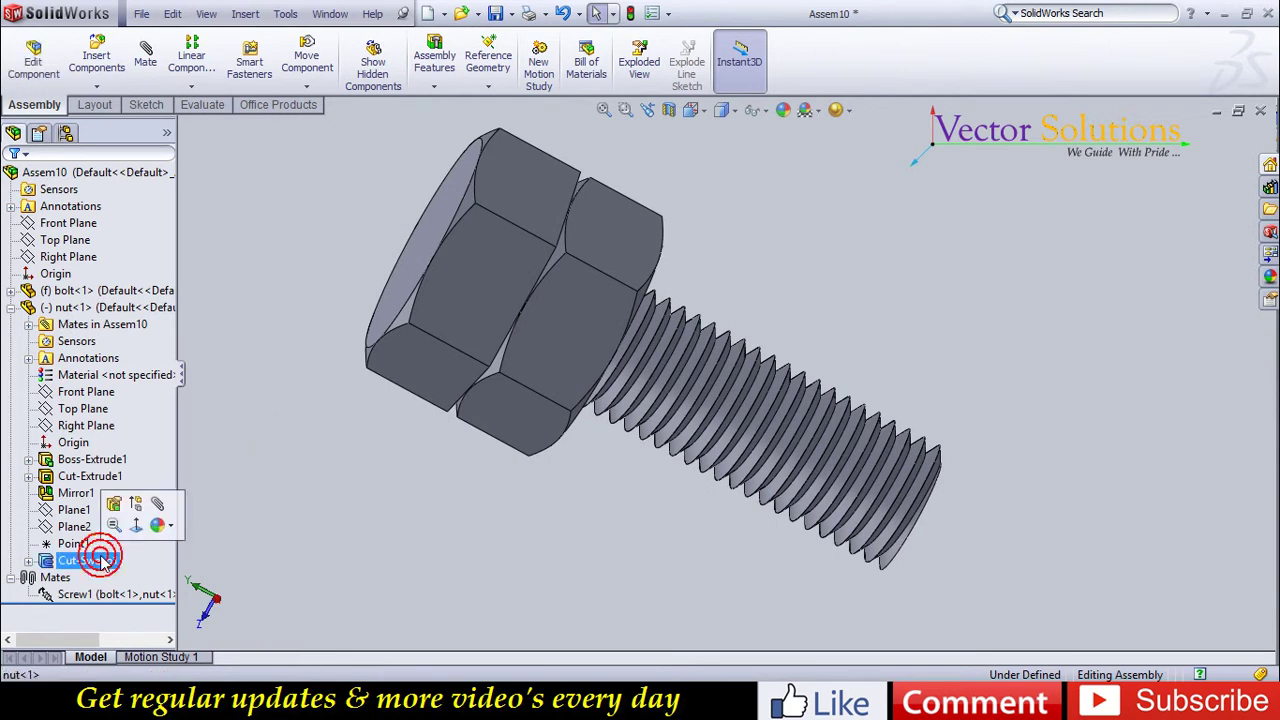
pyautogui.click(136, 507)
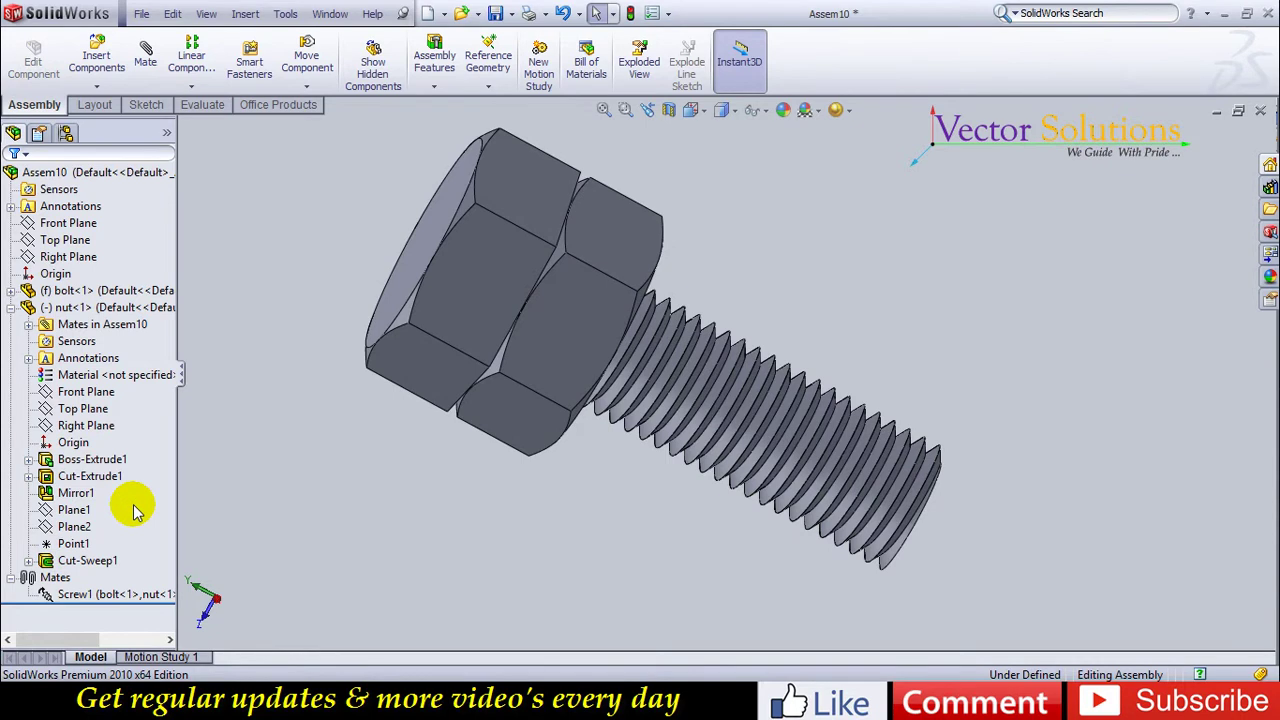
# Create Motion Study 2 and begin adding a linear 10mm/s motor.
pyautogui.click(535, 88)
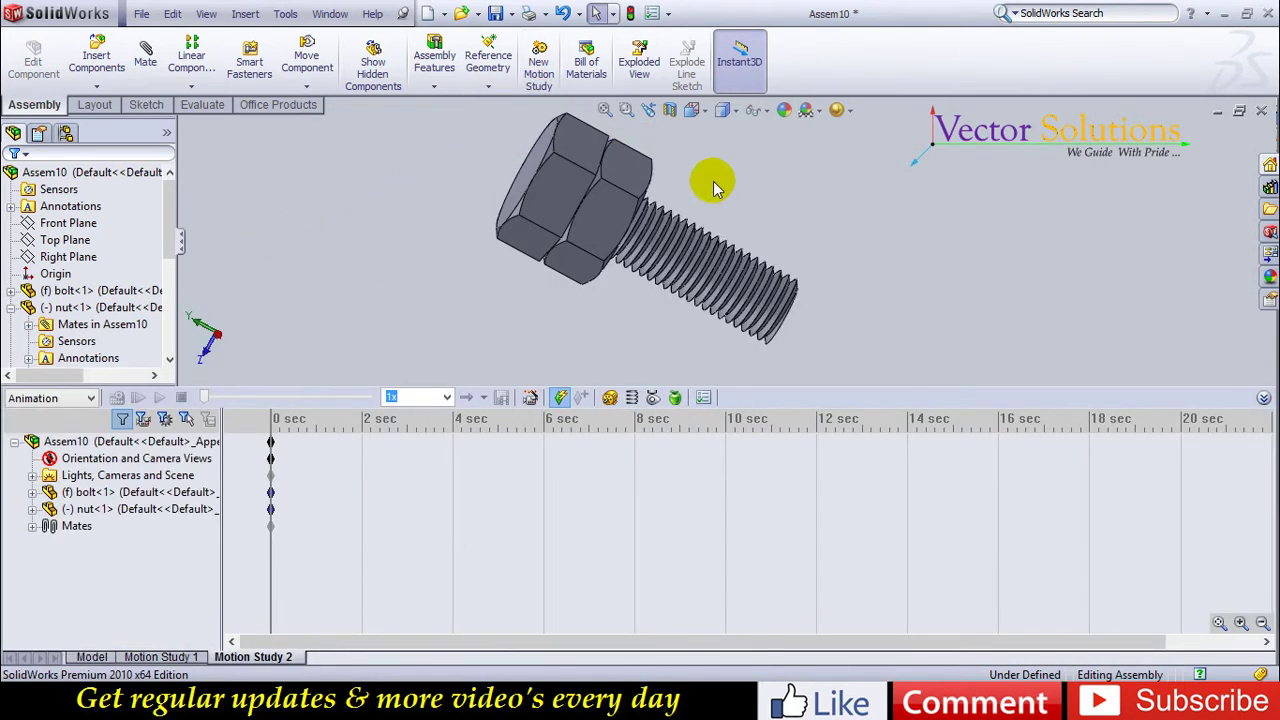
pyautogui.click(1263, 399)
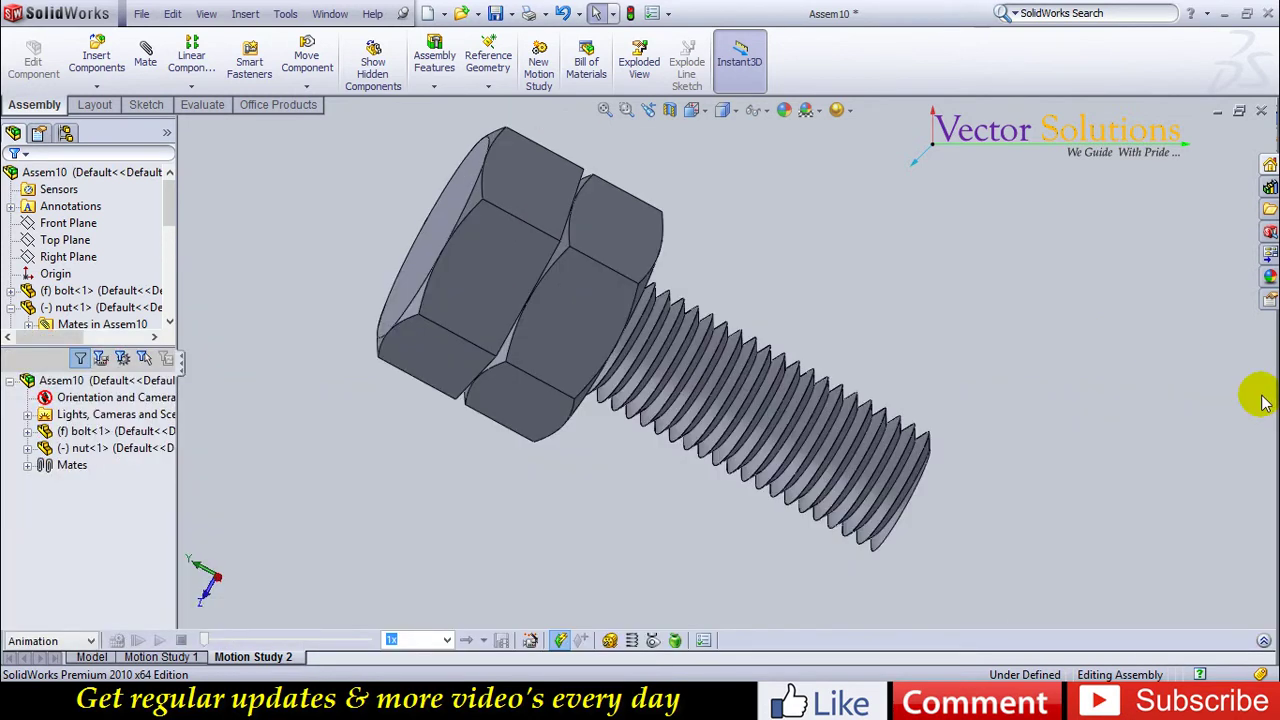
pyautogui.click(608, 640)
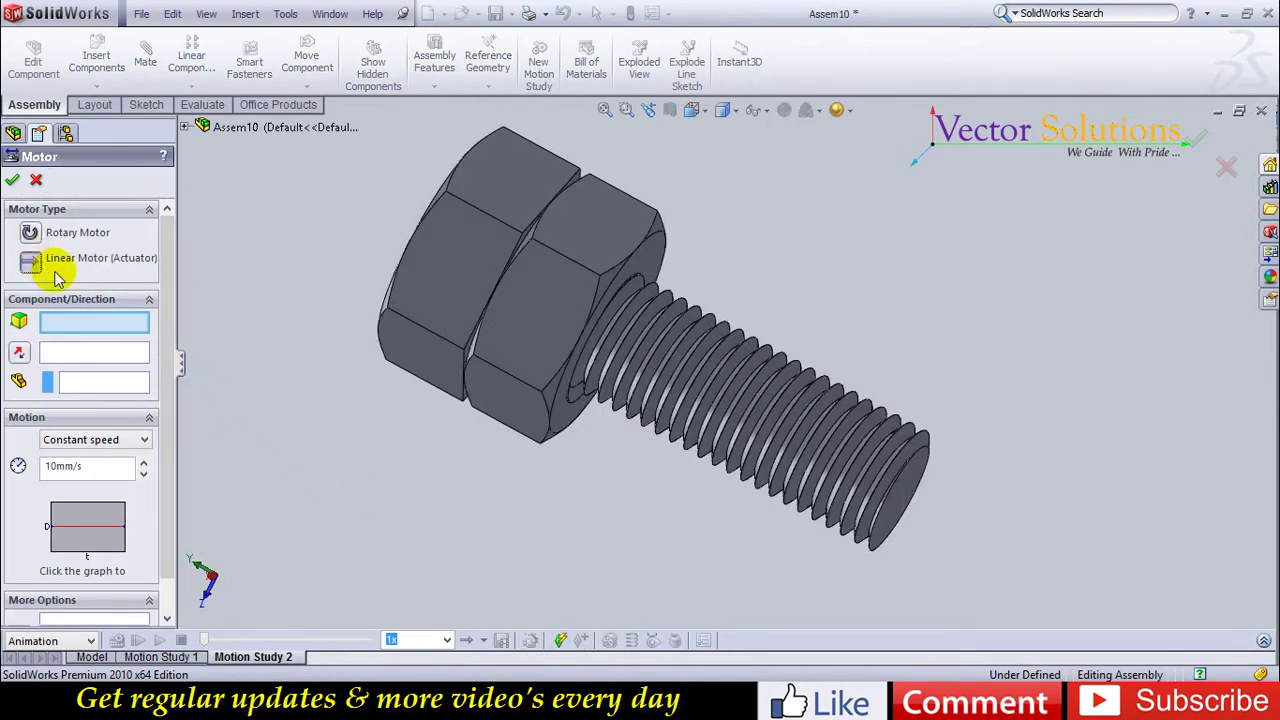
# Create a linear motor on the nut face, with motion relative to the bolt component.
pyautogui.click(566, 424)
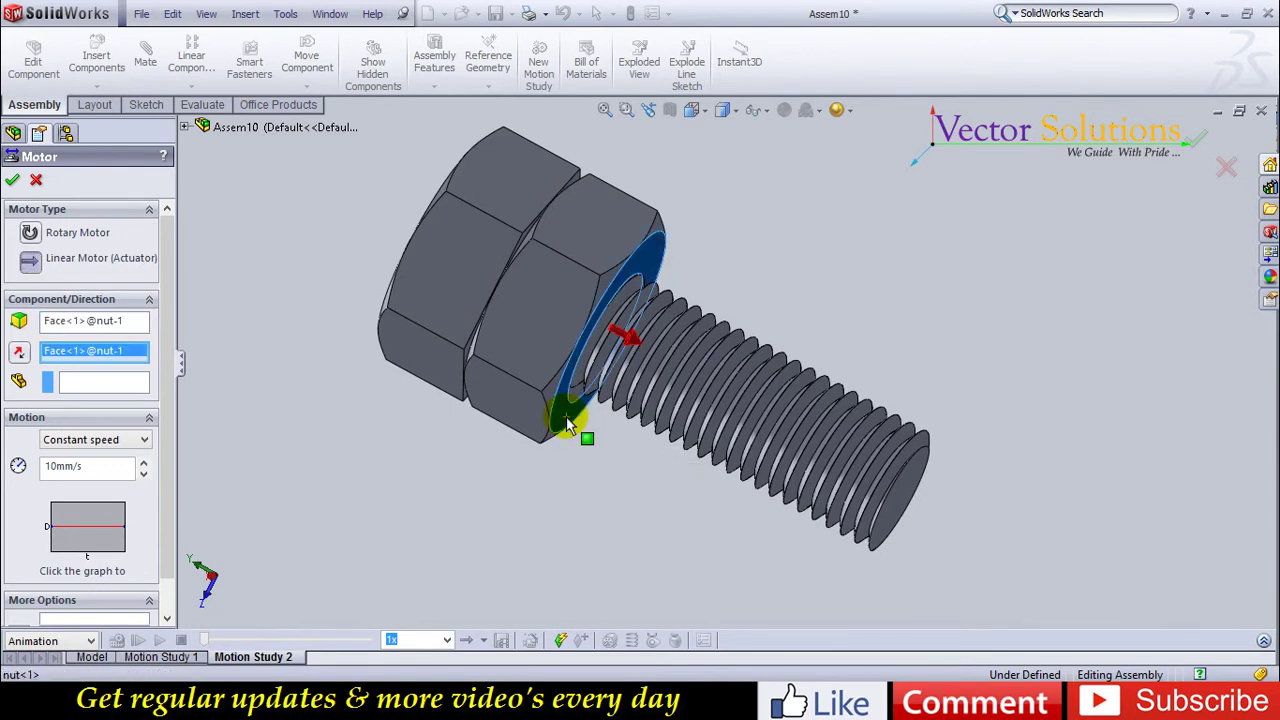
pyautogui.click(126, 381)
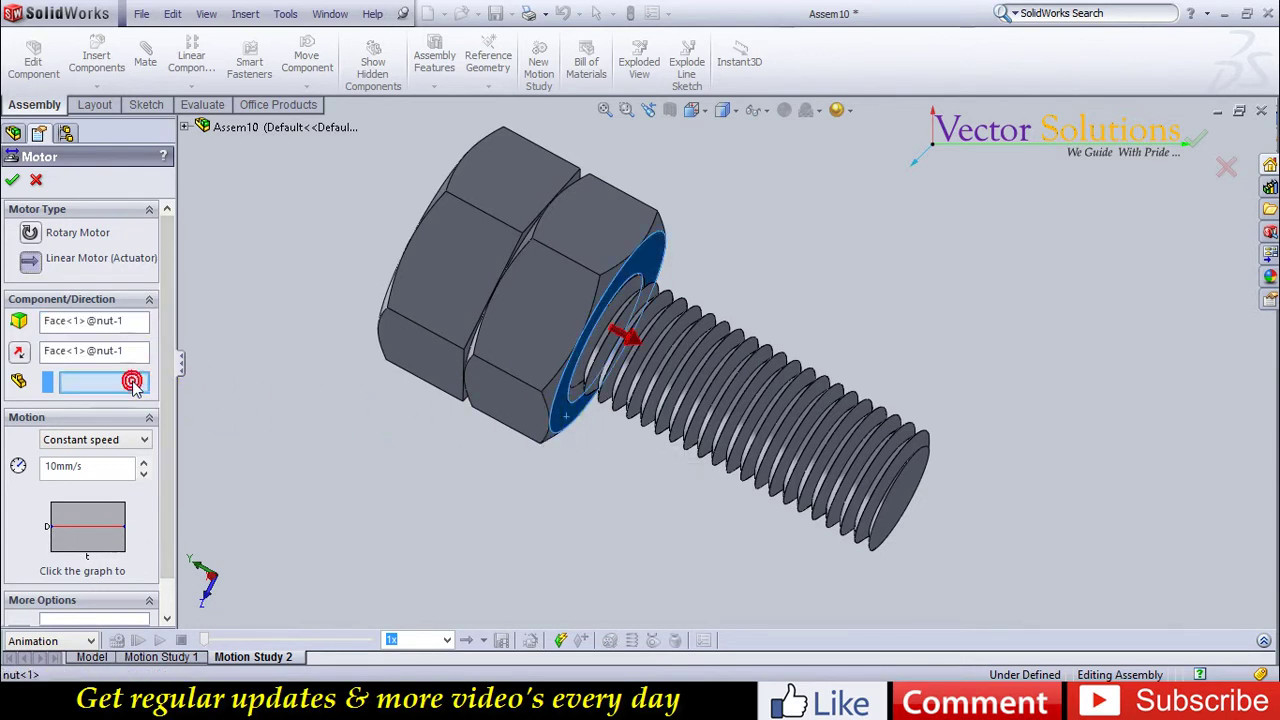
pyautogui.click(418, 363)
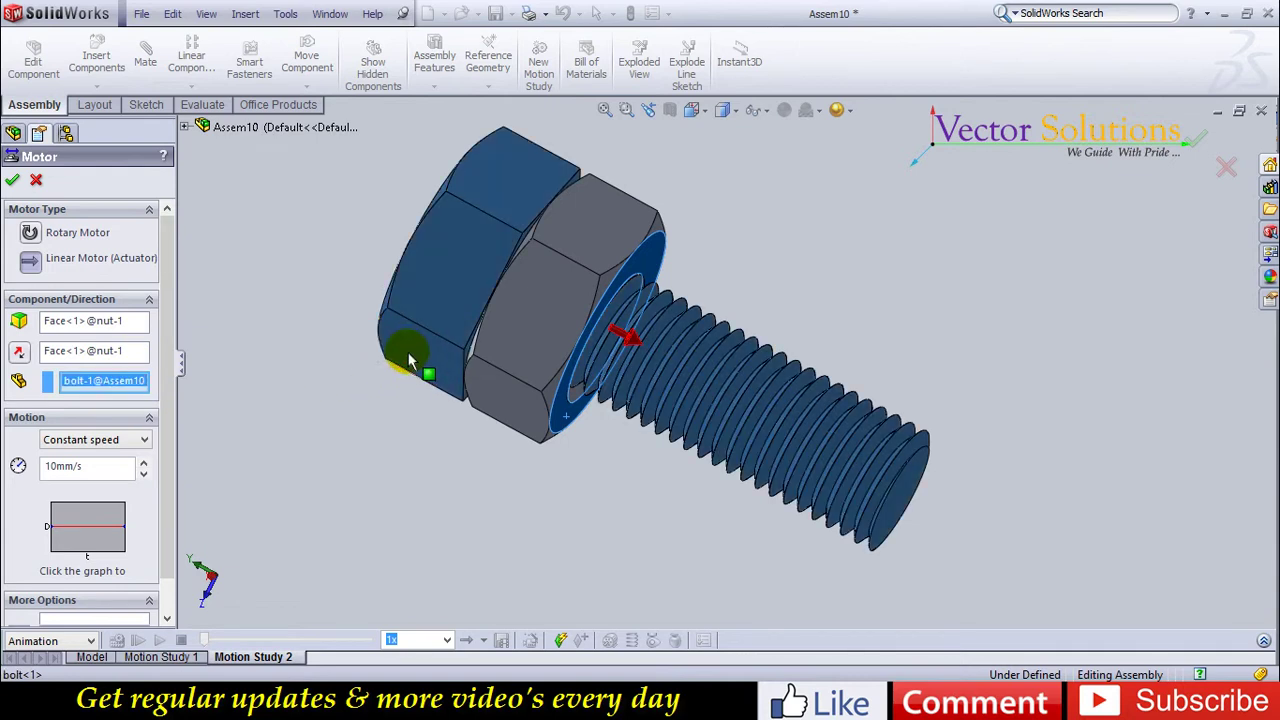
pyautogui.click(13, 182)
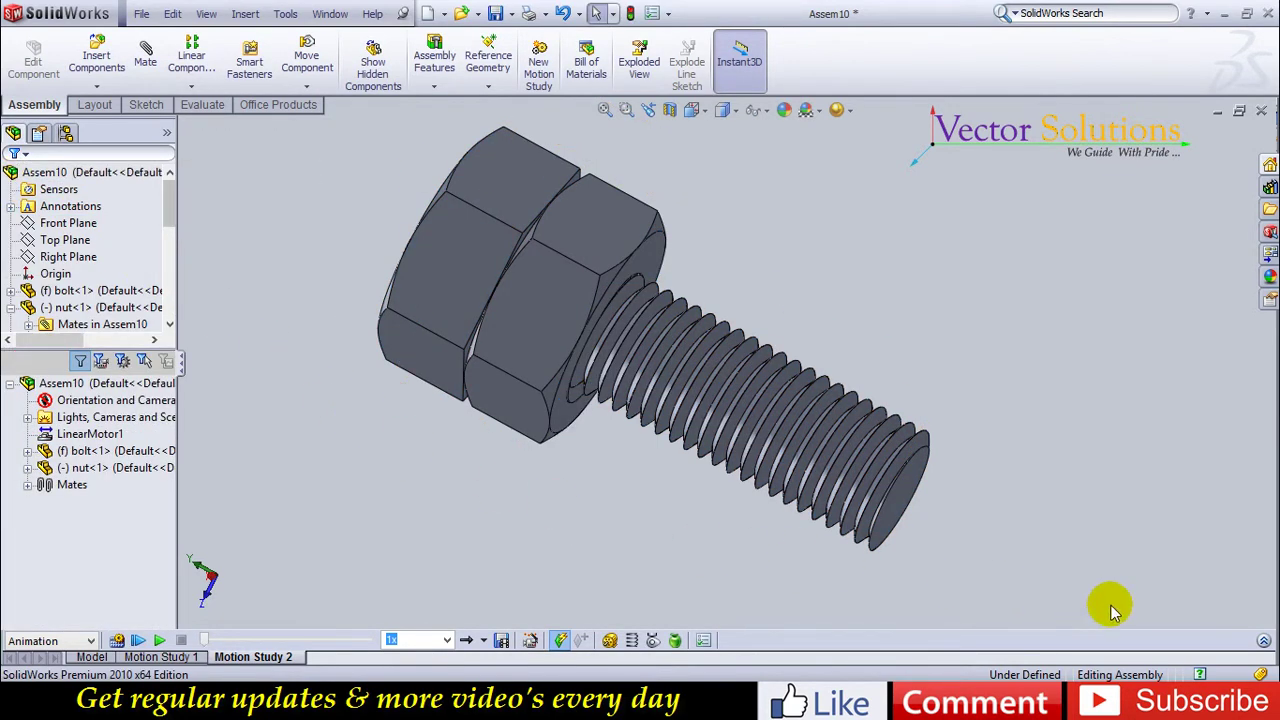
# Drag the study's end key from 4.5 to 20 seconds, then calculate the Assem10 motion.
pyautogui.click(1263, 641)
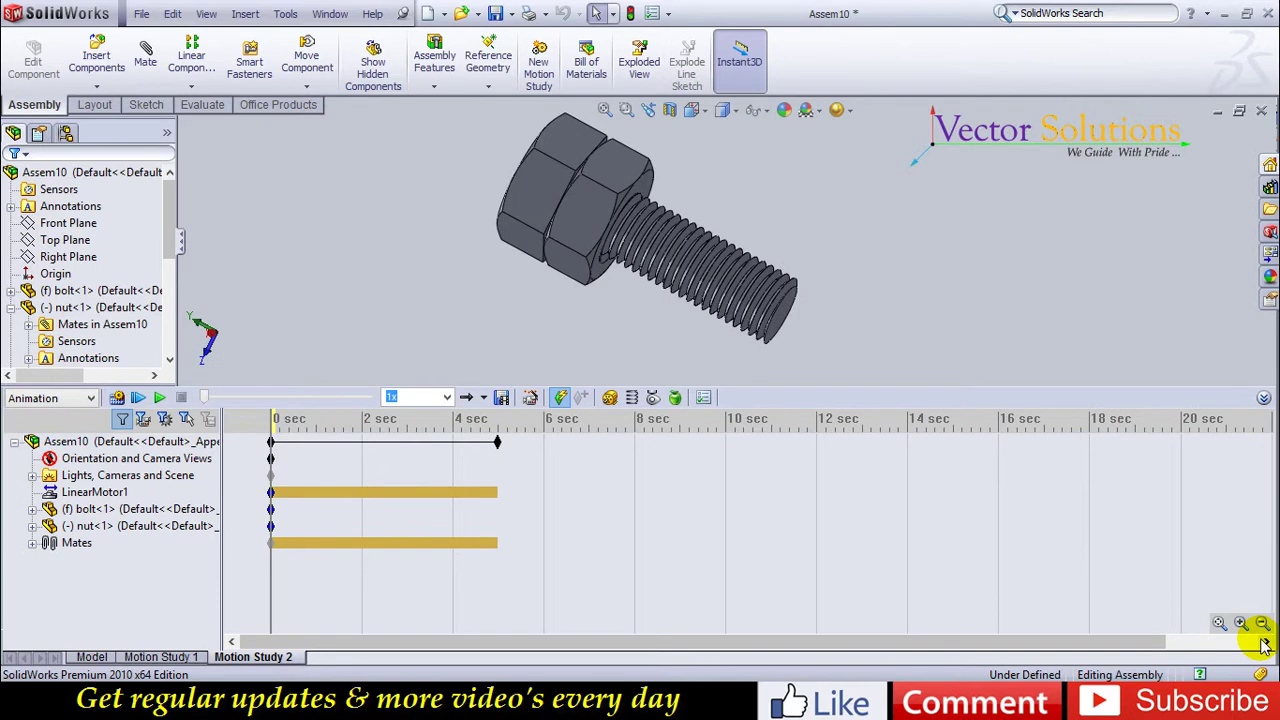
pyautogui.moveTo(497, 441); pyautogui.dragTo(1172, 470)
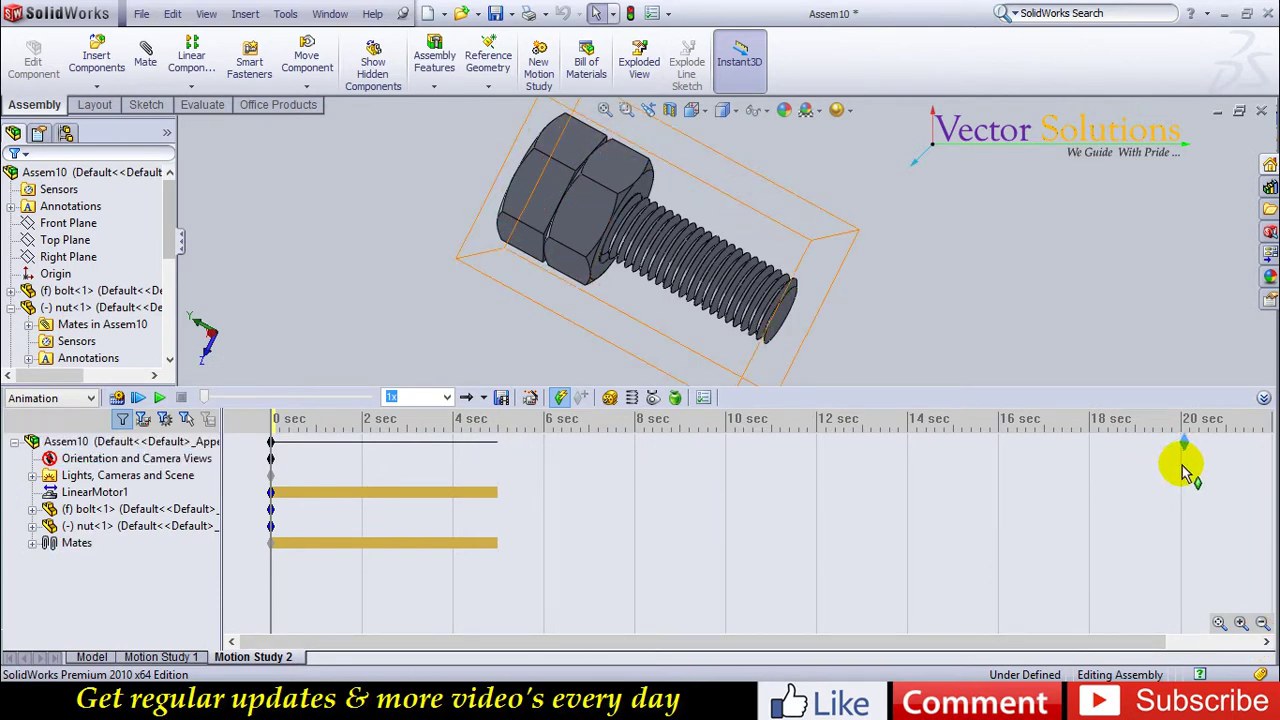
pyautogui.moveTo(1181, 466); pyautogui.dragTo(1181, 466)
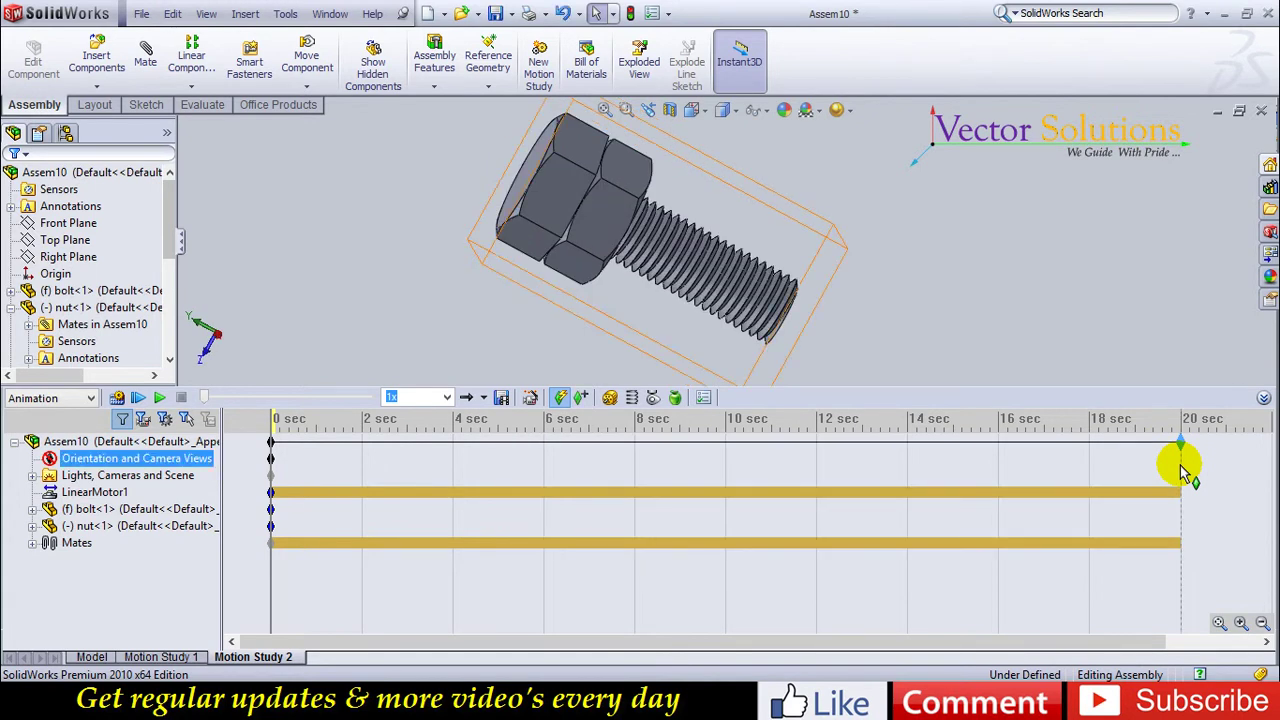
pyautogui.click(385, 440)
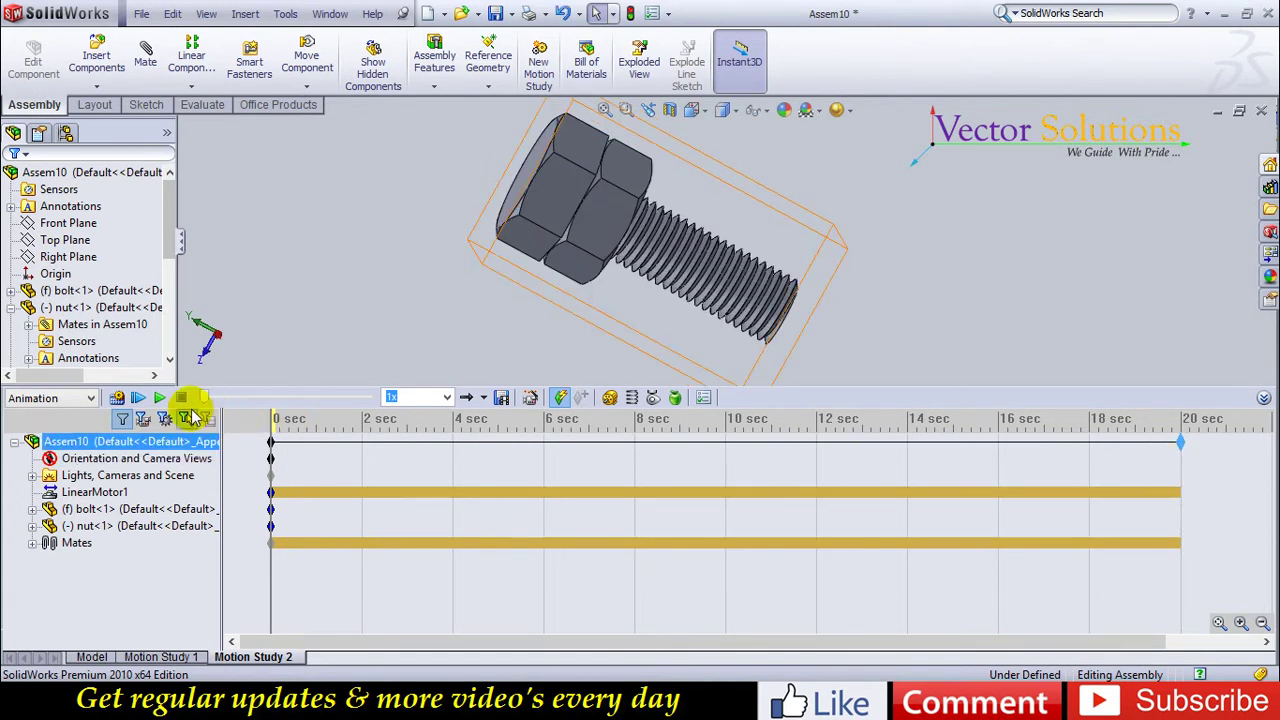
pyautogui.click(162, 397)
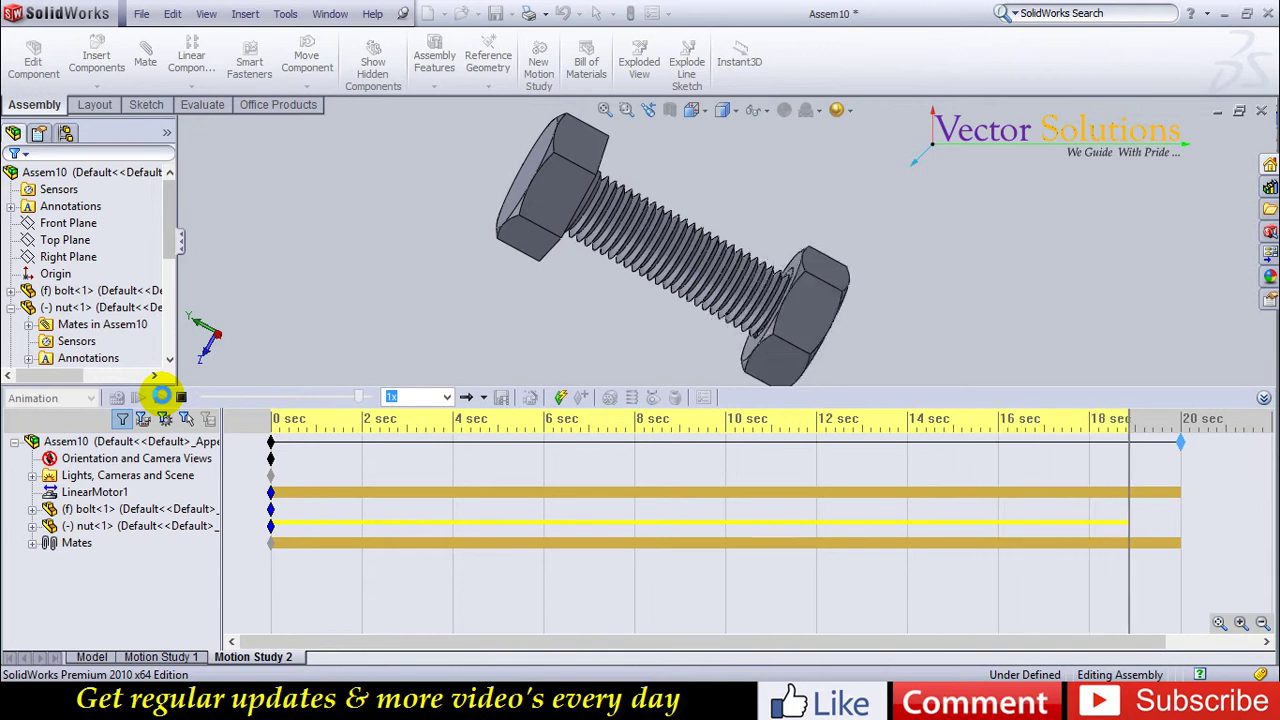
# Set Playback Mode to Reciprocate and play the nut's travel along the bolt.
pyautogui.click(486, 399)
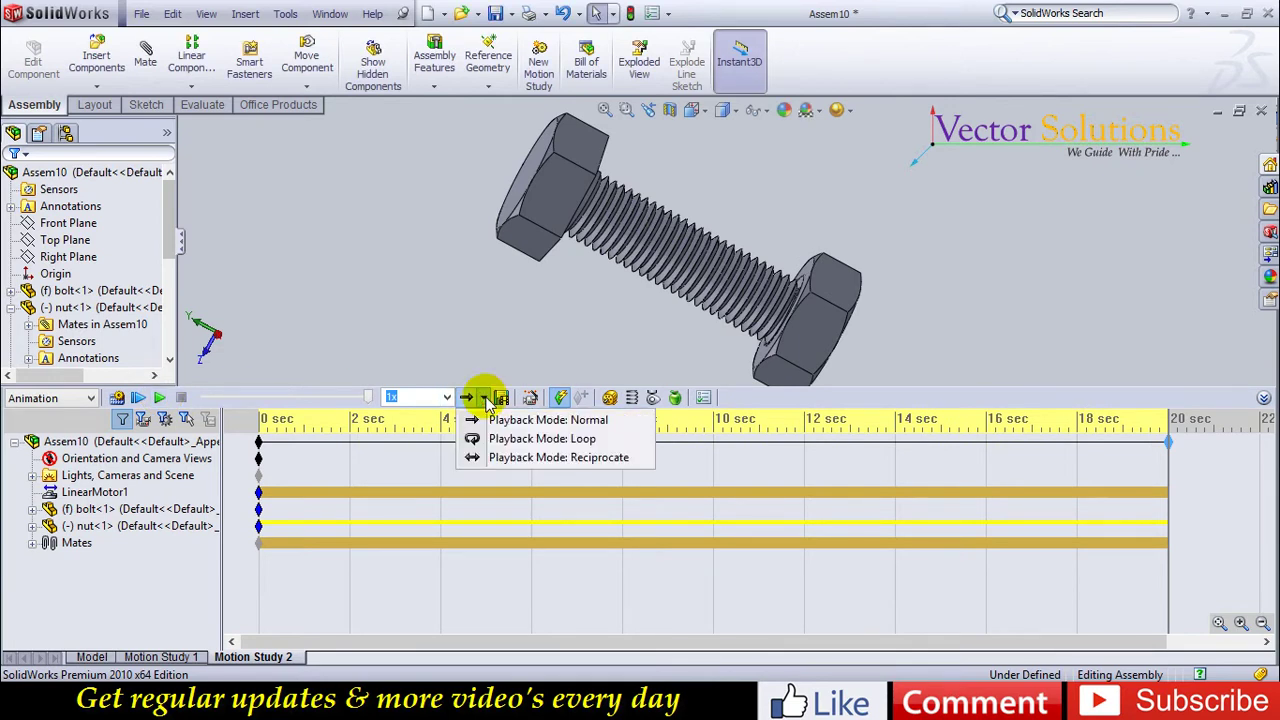
pyautogui.click(475, 460)
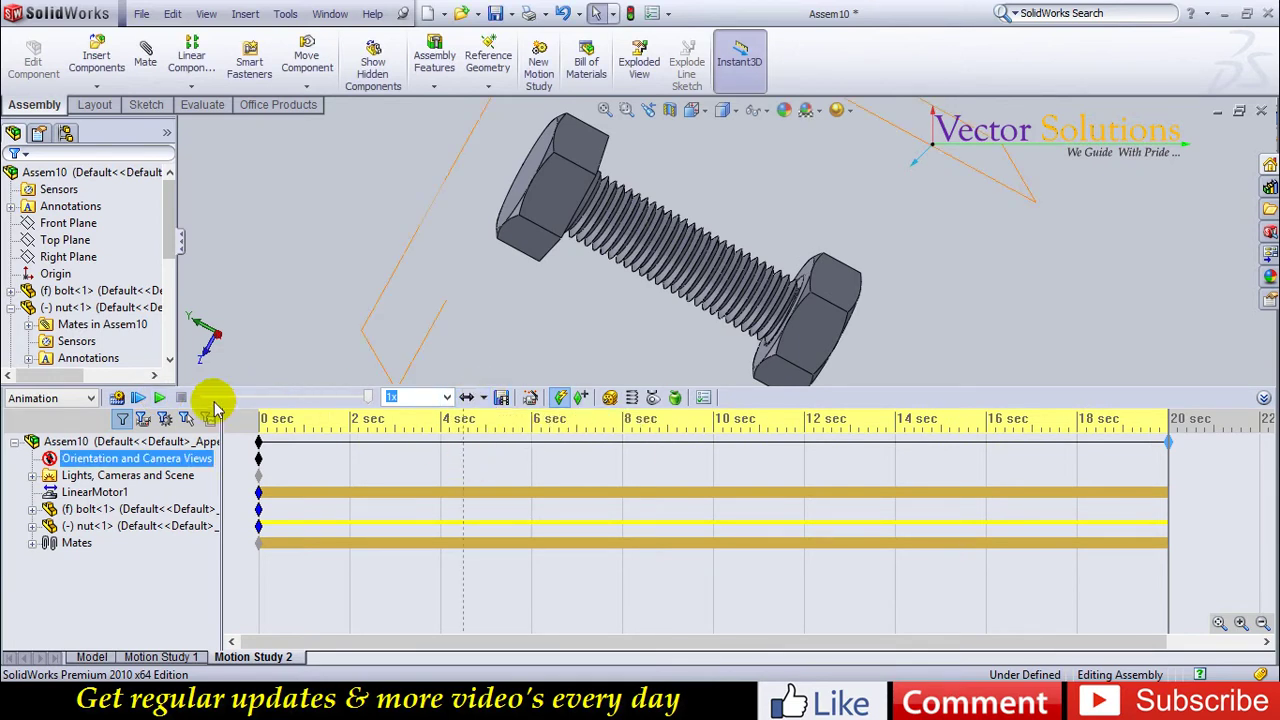
pyautogui.click(160, 399)
pyautogui.click(160, 399)
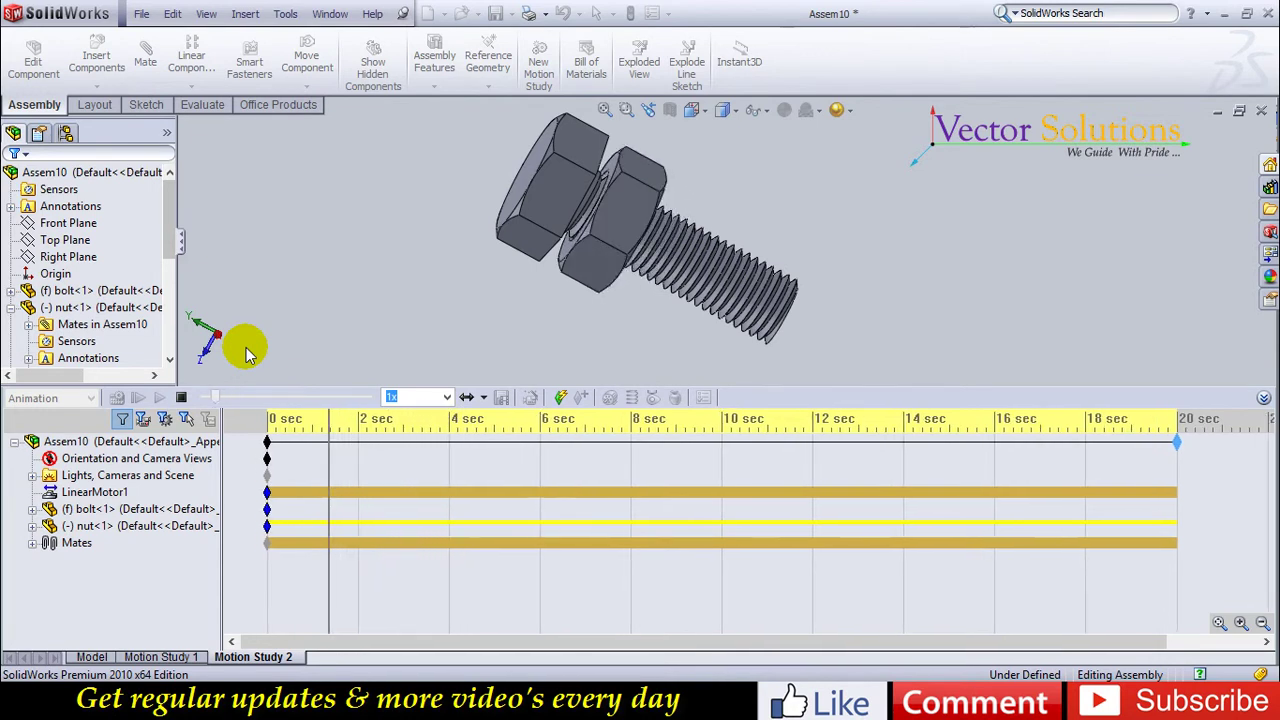
# Set the playback speed to a 5 sec total duration and watch the animation enlarged.
pyautogui.click(1263, 399)
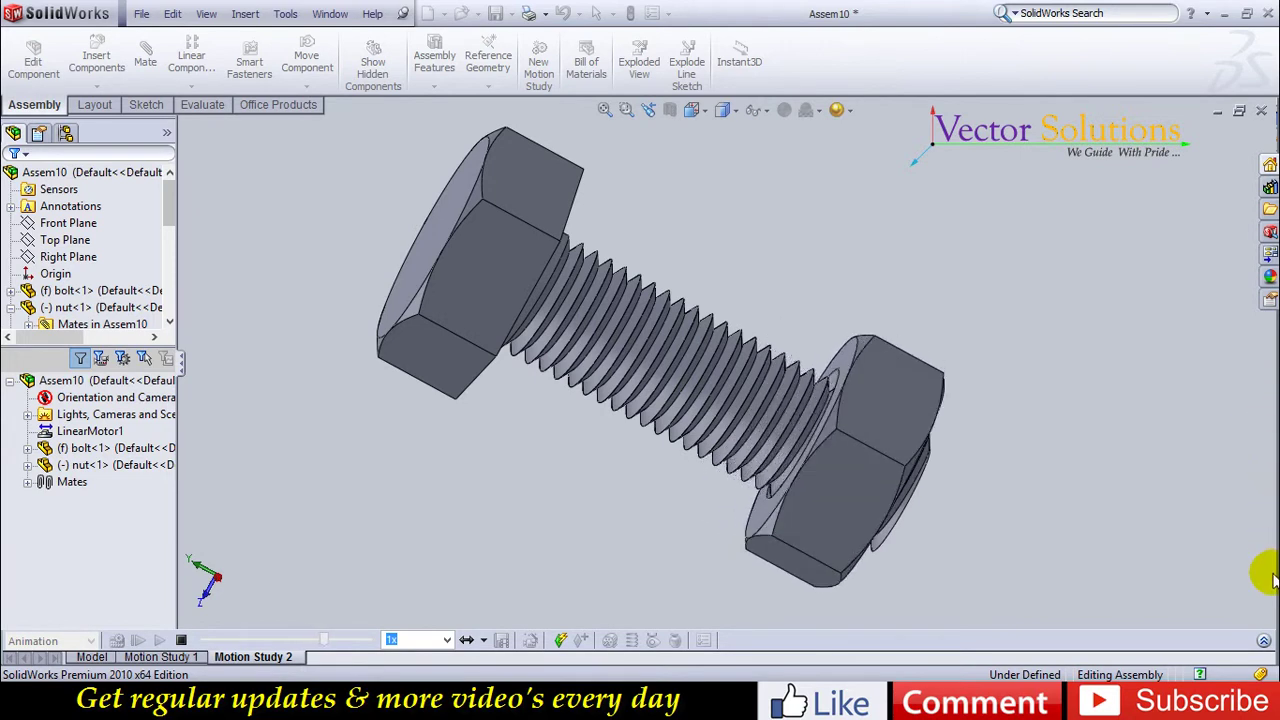
pyautogui.click(1265, 644)
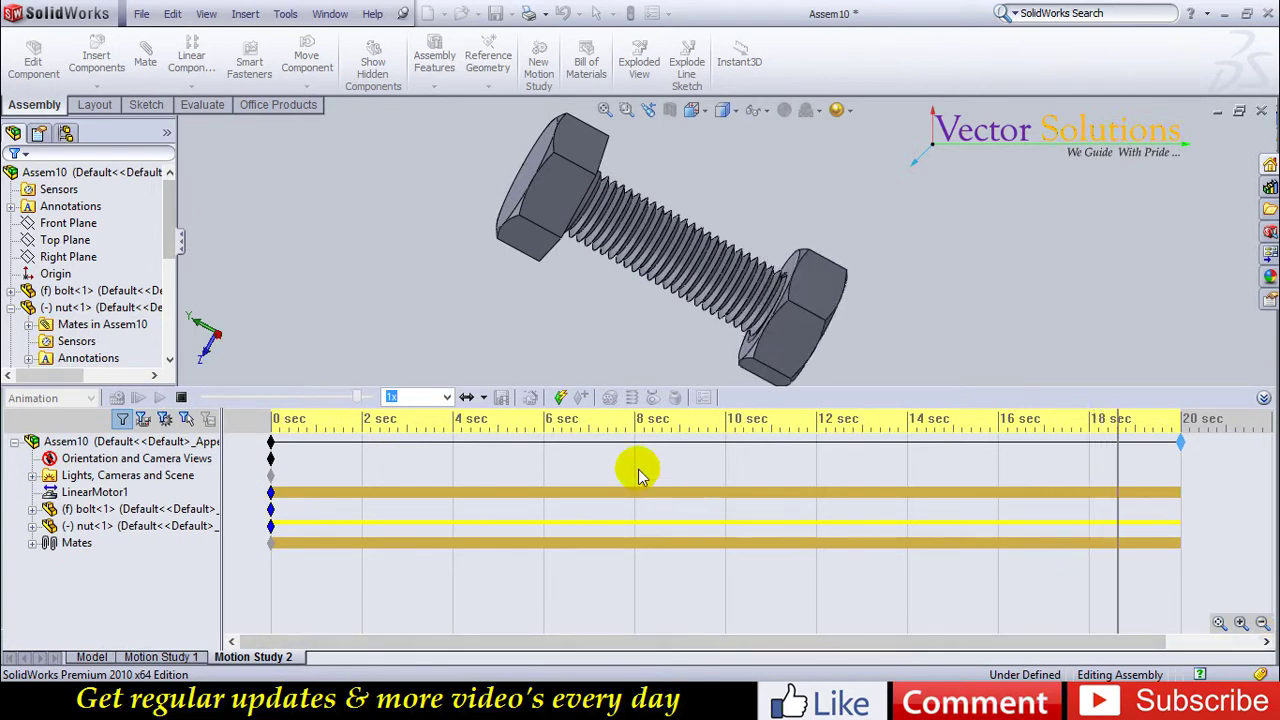
pyautogui.click(446, 398)
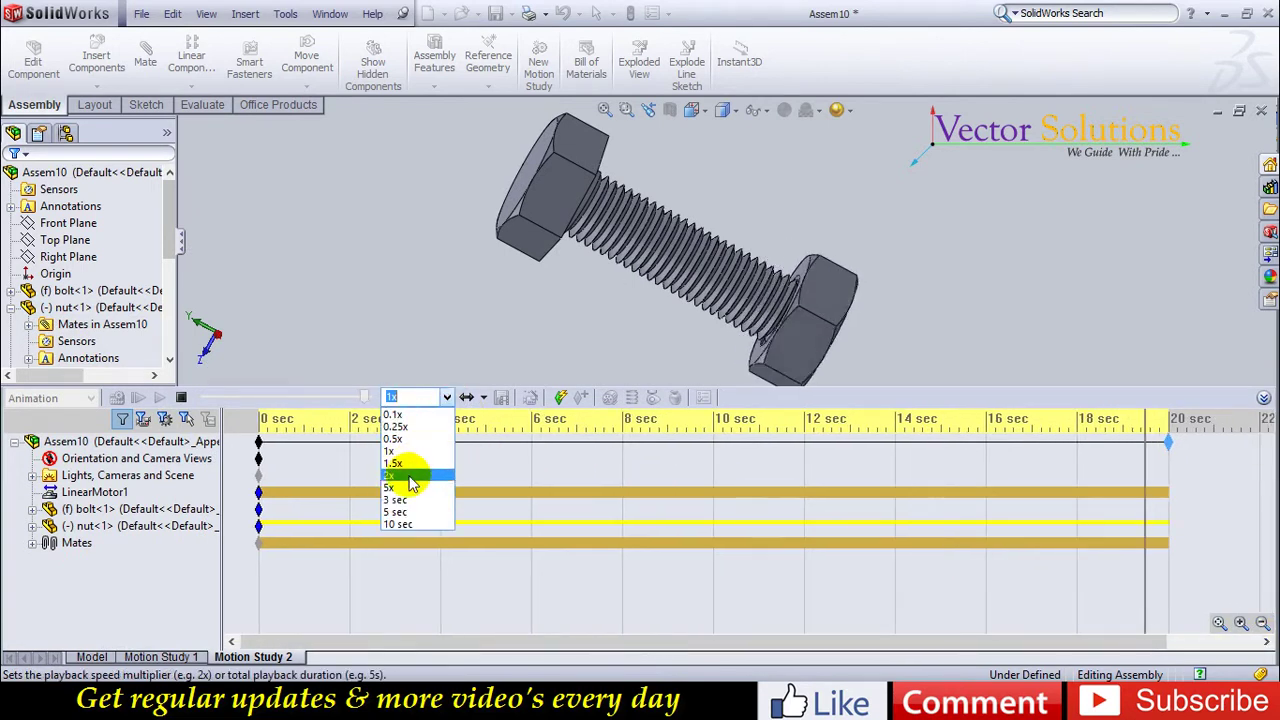
pyautogui.click(400, 513)
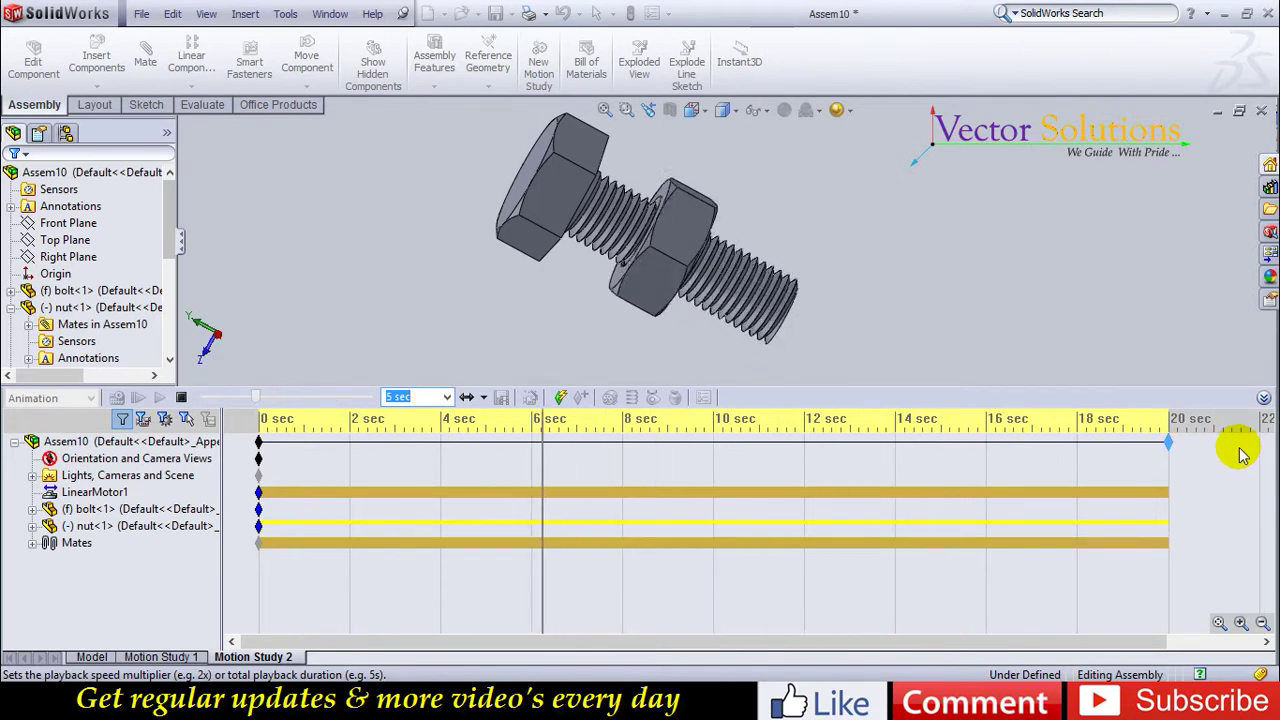
pyautogui.click(1264, 400)
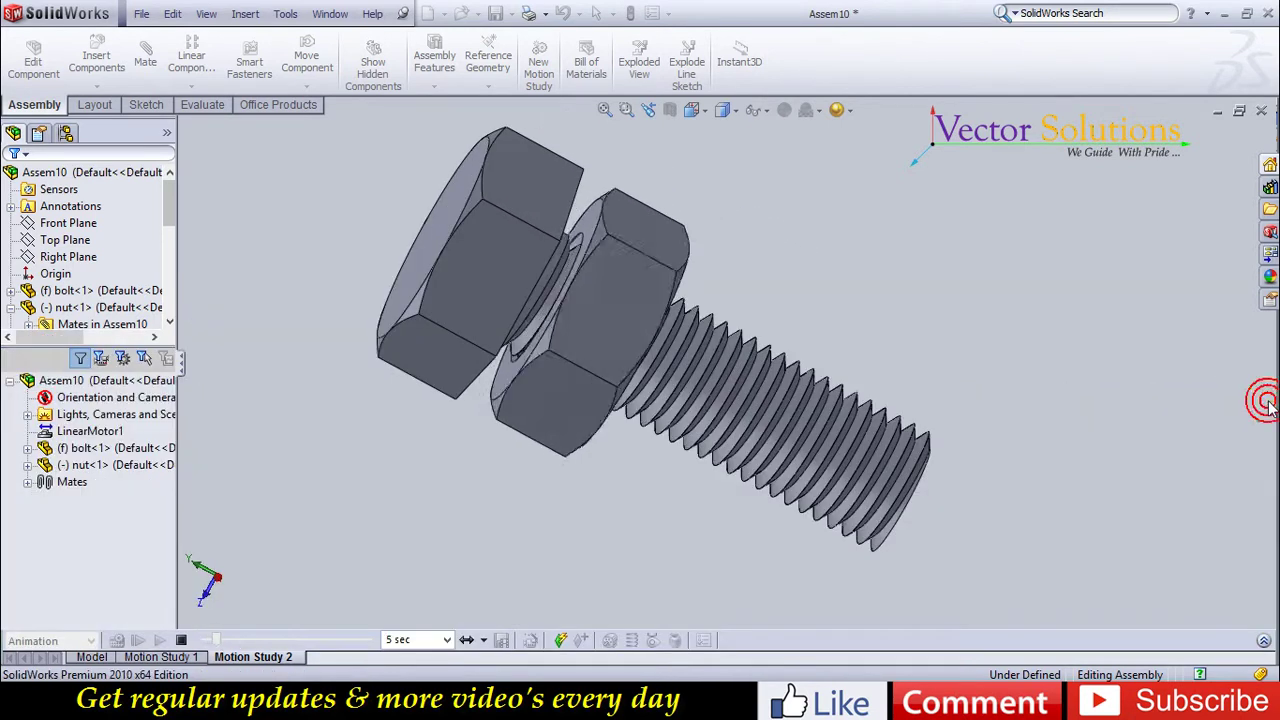